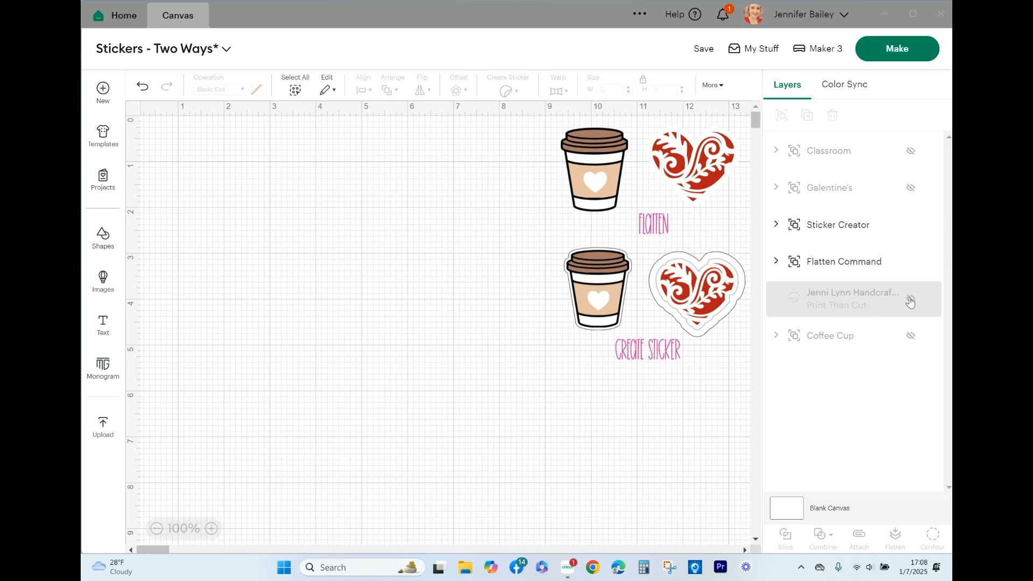
- Show the hidden logo image layer and move the logo into the empty area beside the coffee cup and heart designs
click(910, 300)
drag(509, 254, 359, 275)
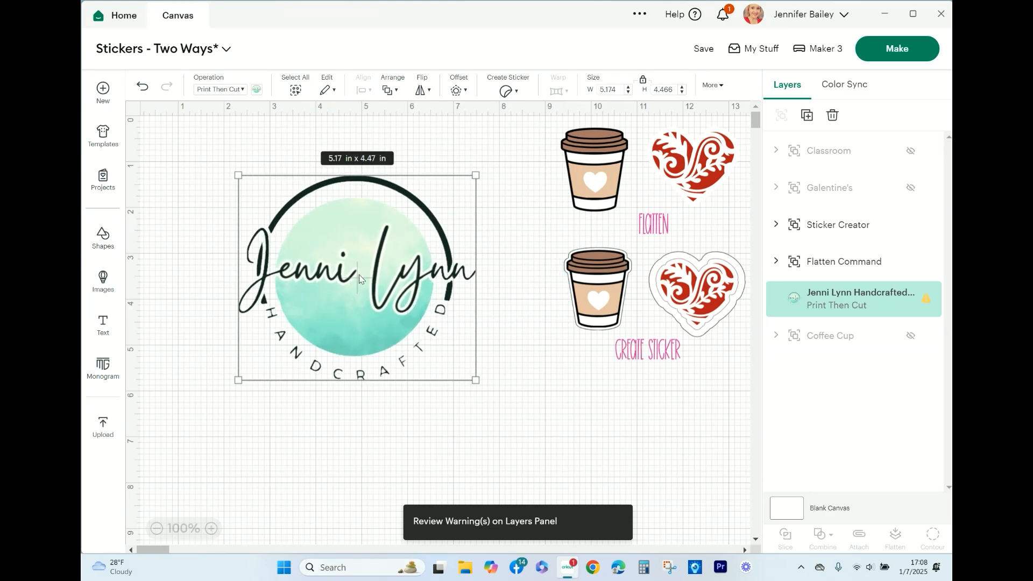
click(540, 423)
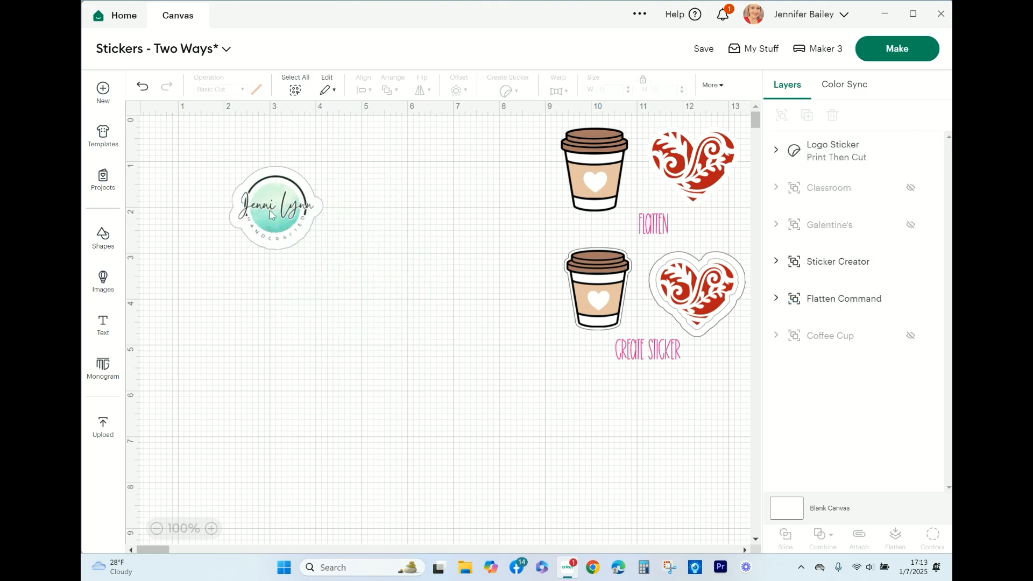
- Add a die-cut edge to the logo sticker and place it below the Create Sticker designs
click(270, 214)
drag(270, 214, 502, 306)
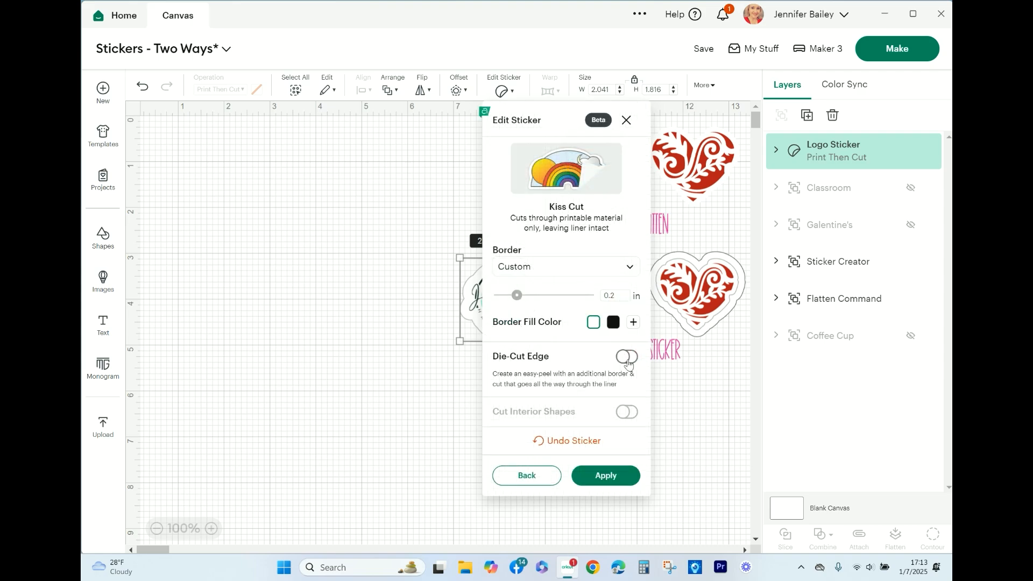
click(627, 357)
click(606, 476)
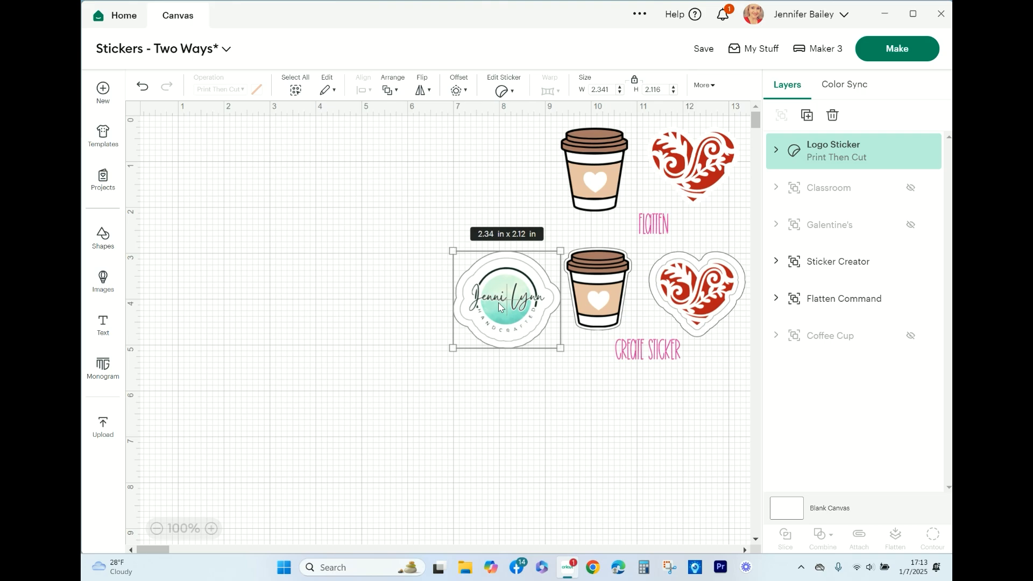
drag(544, 302, 714, 423)
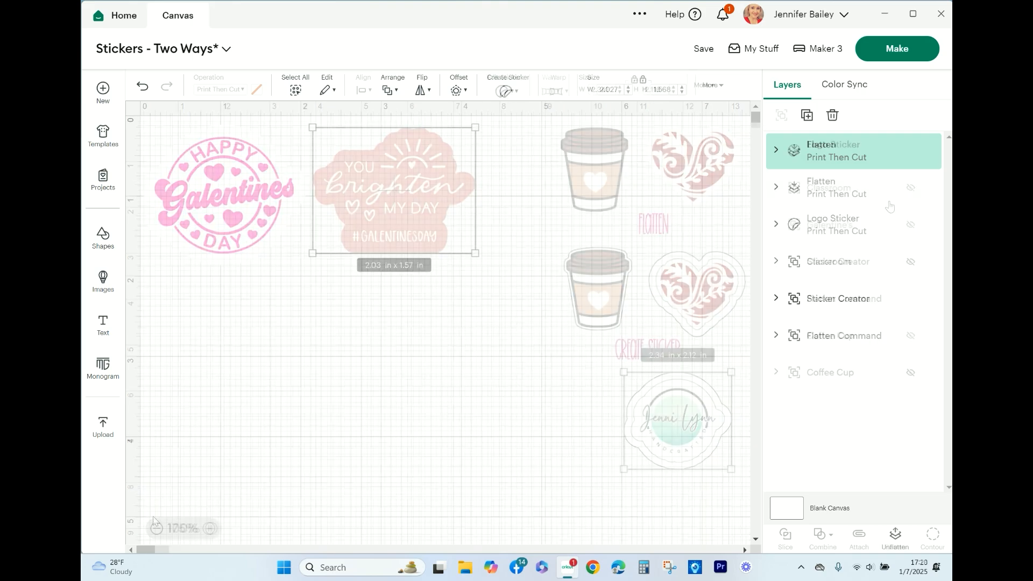
- Move the Flatten group beneath the Galentine's stickers, and line up the Create Sticker group and logo sticker along the canvas's upper edge
click(156, 529)
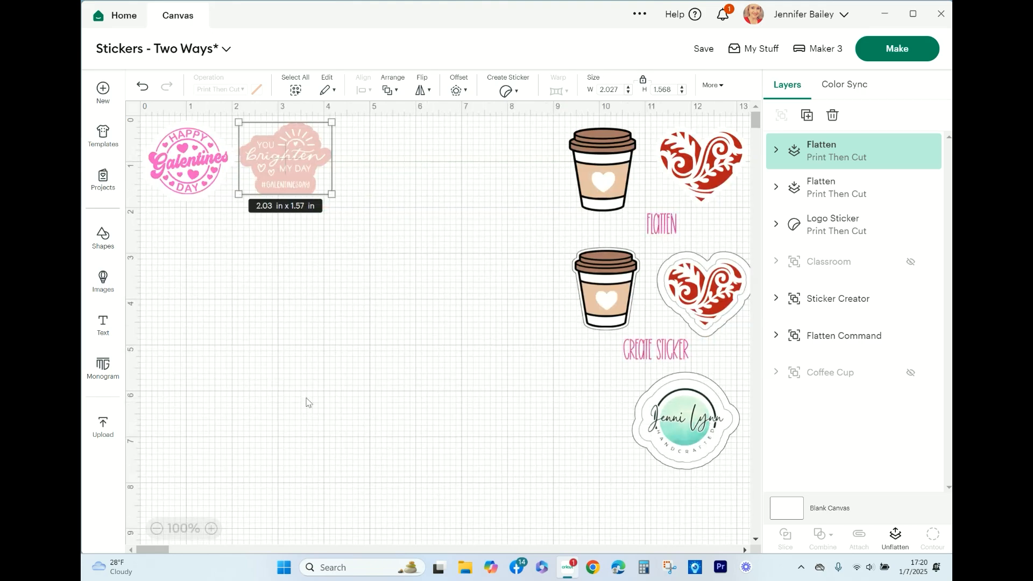
drag(697, 152, 274, 255)
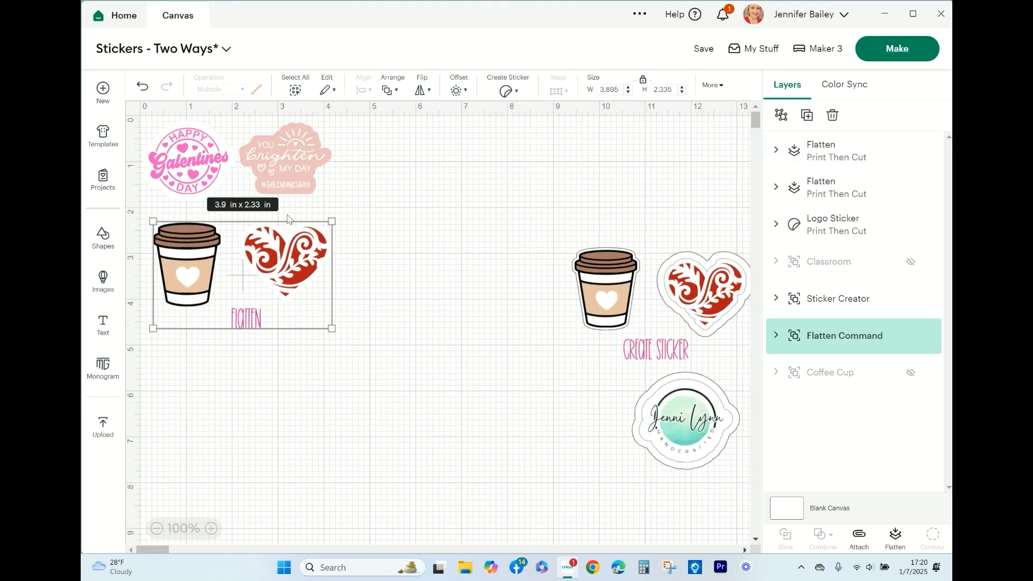
drag(721, 306, 549, 183)
drag(686, 434, 494, 315)
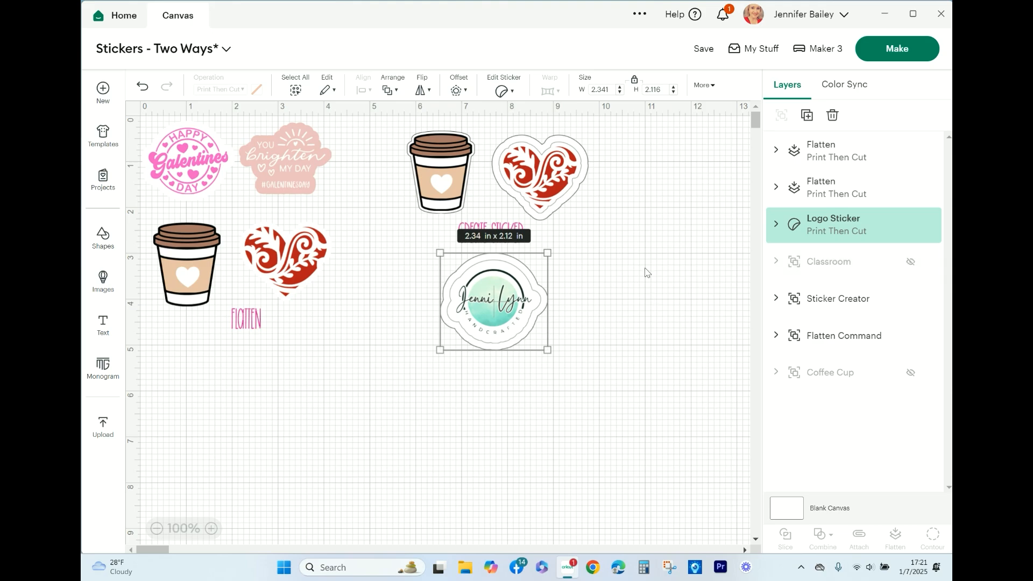
drag(514, 287, 676, 164)
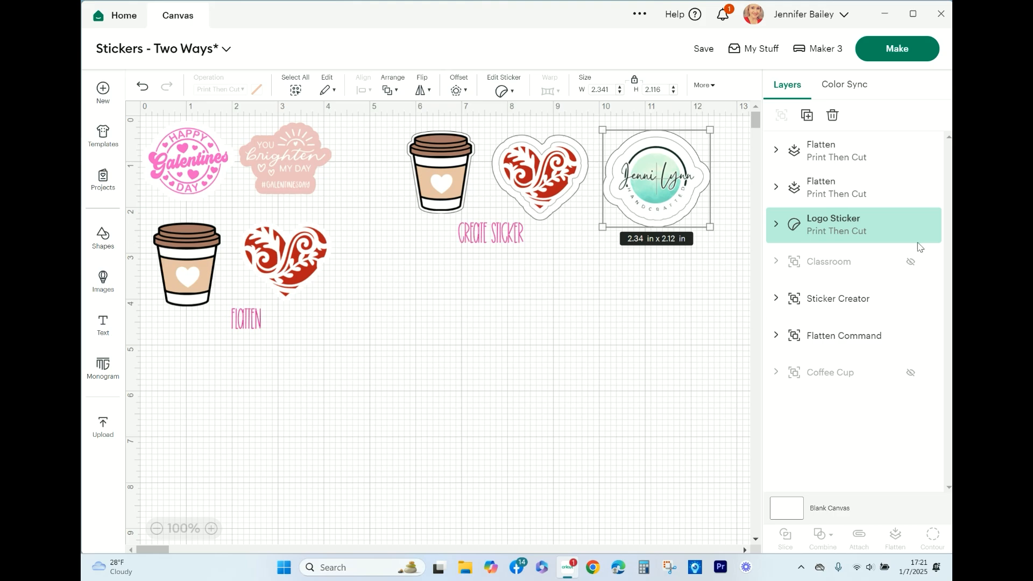
drag(675, 189, 688, 187)
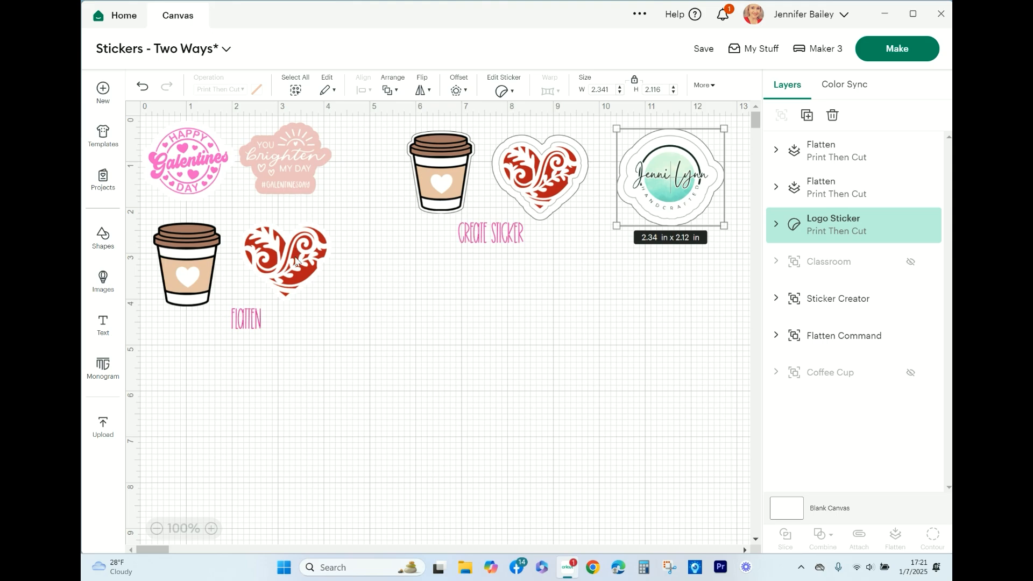
drag(511, 166, 459, 164)
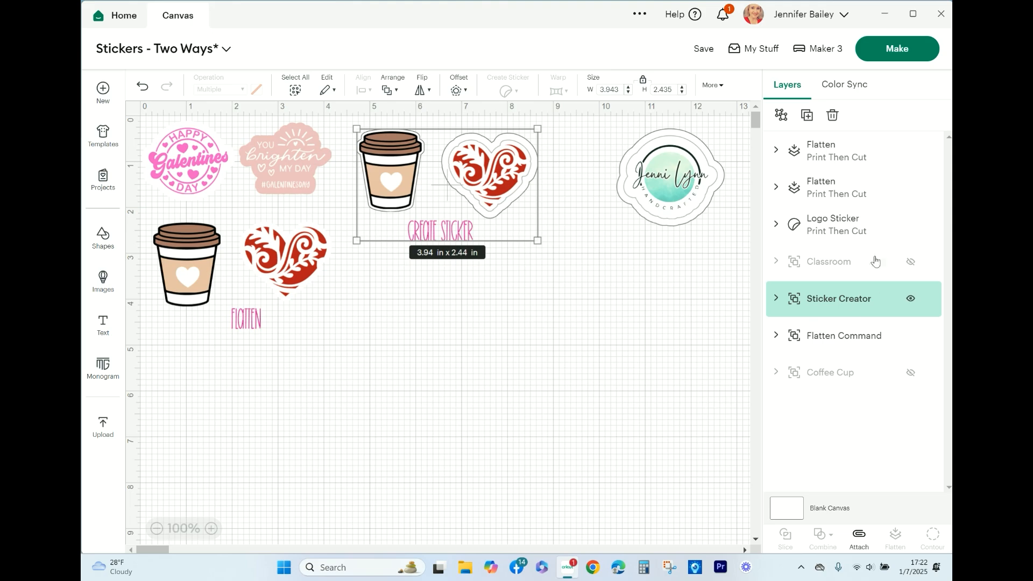
- Show the hidden Classroom group and move its labels clear of the Flatten designs, below the Create Sticker group and logo
click(907, 269)
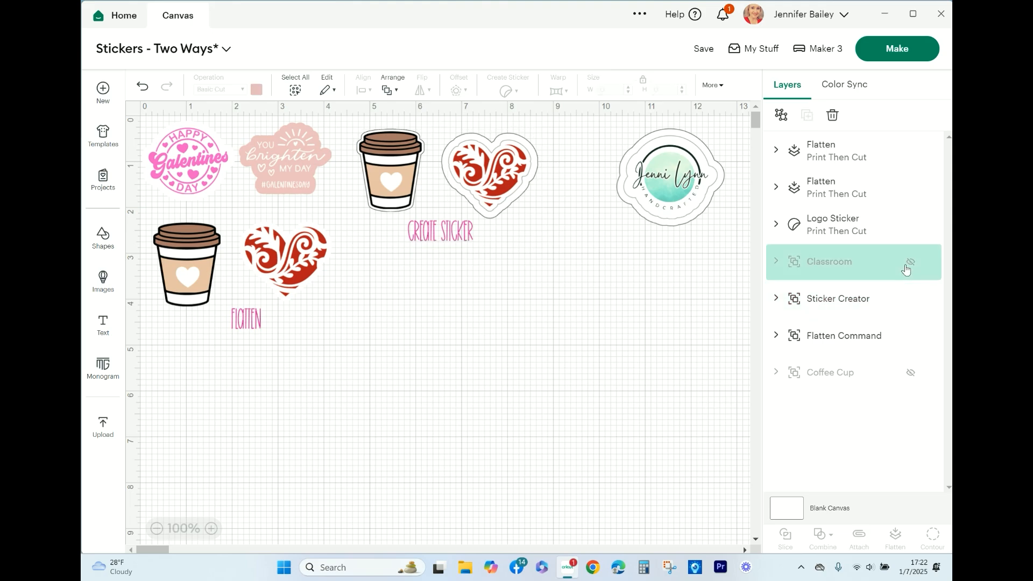
click(909, 264)
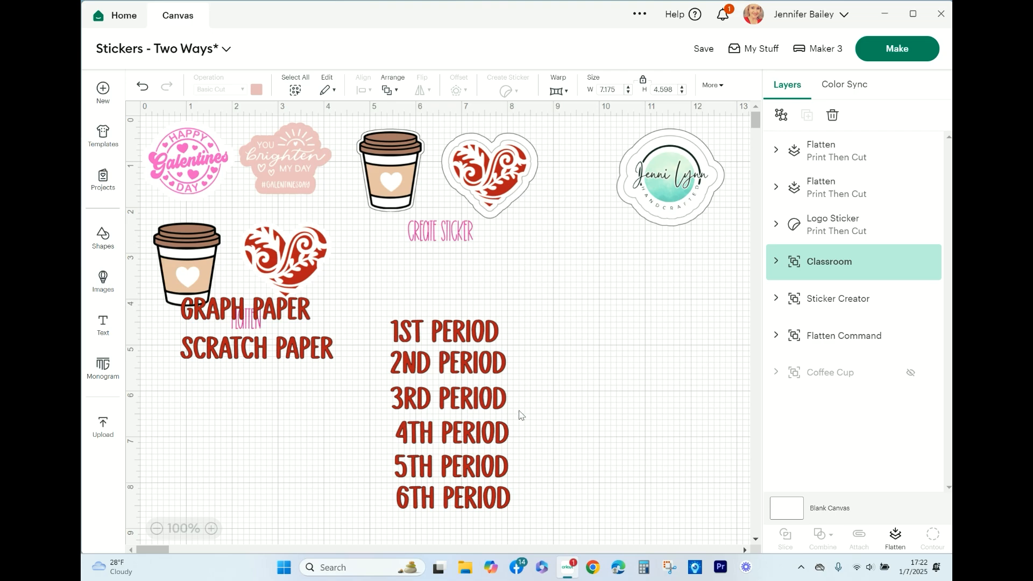
click(587, 359)
click(445, 349)
drag(411, 340, 604, 343)
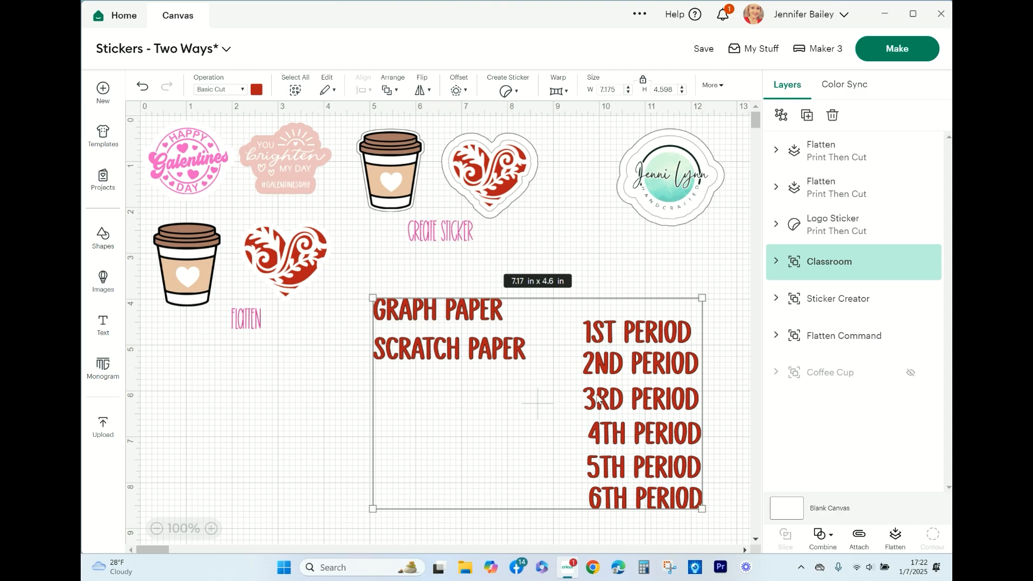
click(538, 292)
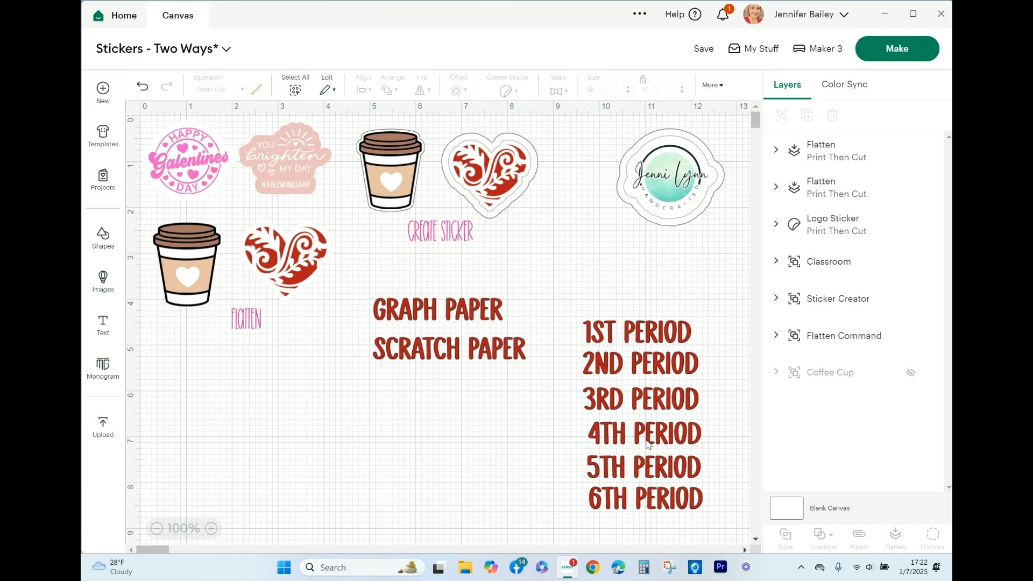
- Ungroup the Classroom labels and place the 6TH PERIOD sticker beneath the 4TH PERIOD sticker
click(695, 401)
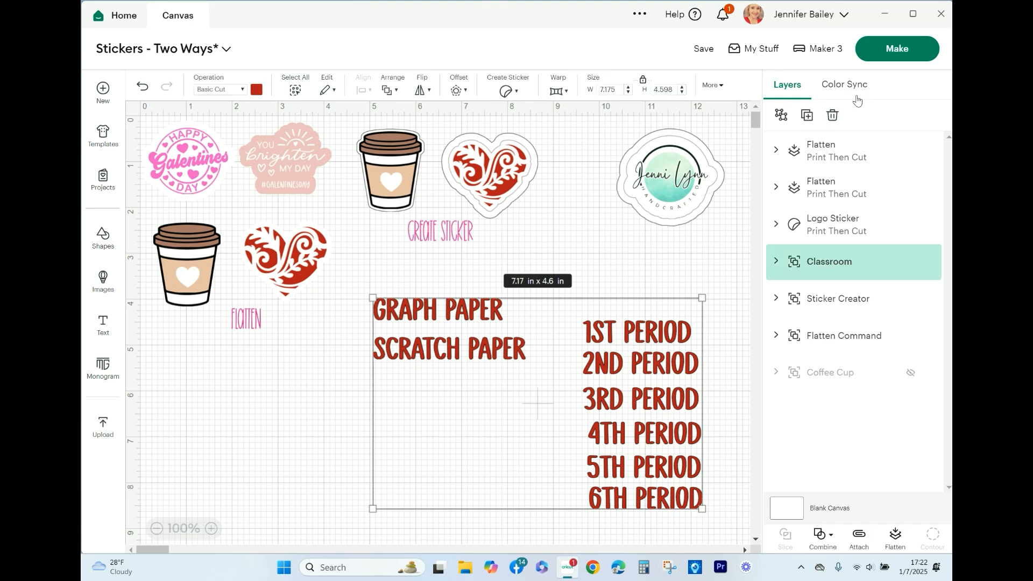
click(782, 115)
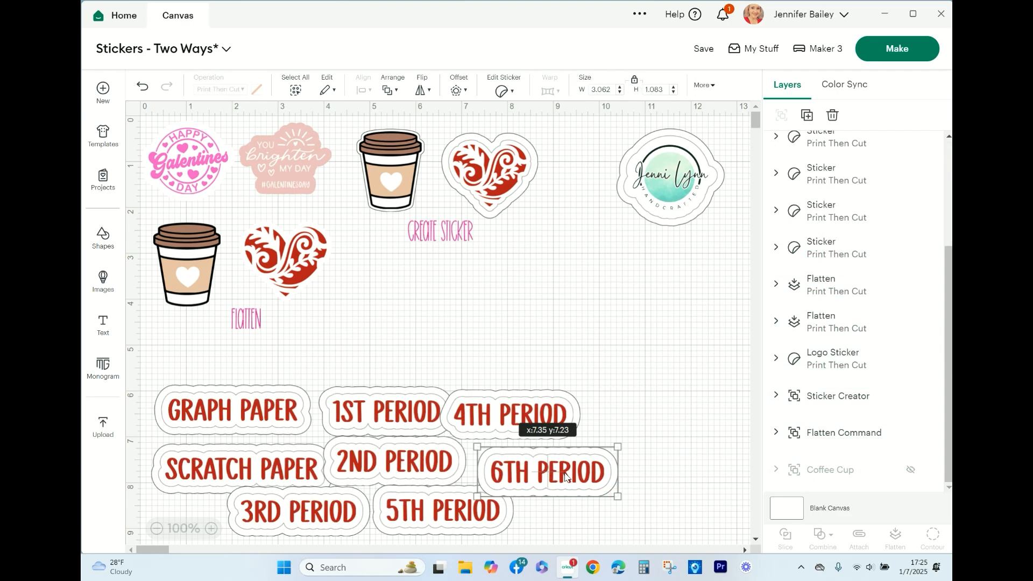
drag(565, 477, 564, 477)
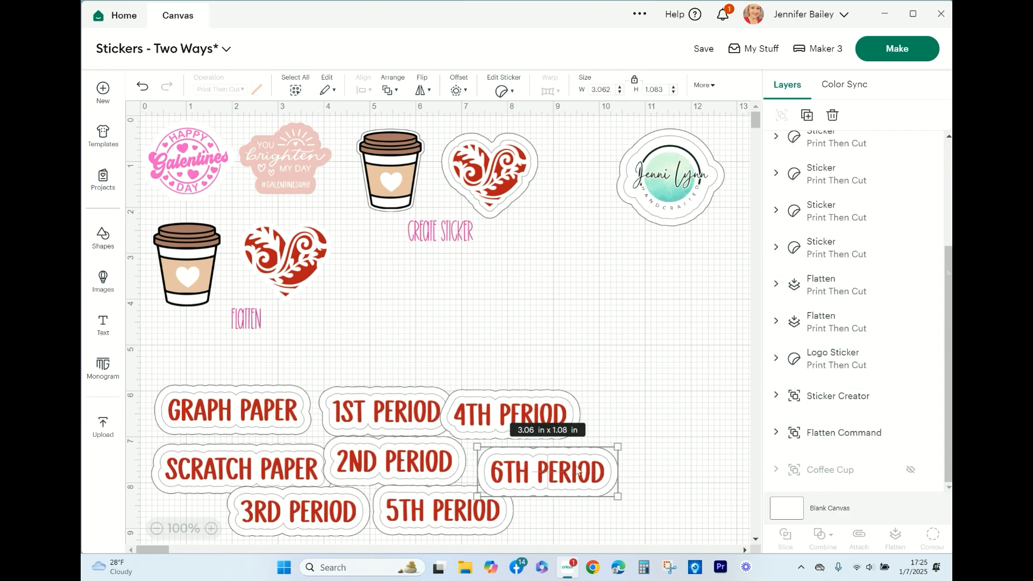
- Hide the Logo Sticker layer, send the project to mat preparation and check the second mat's layout
drag(948, 253, 948, 148)
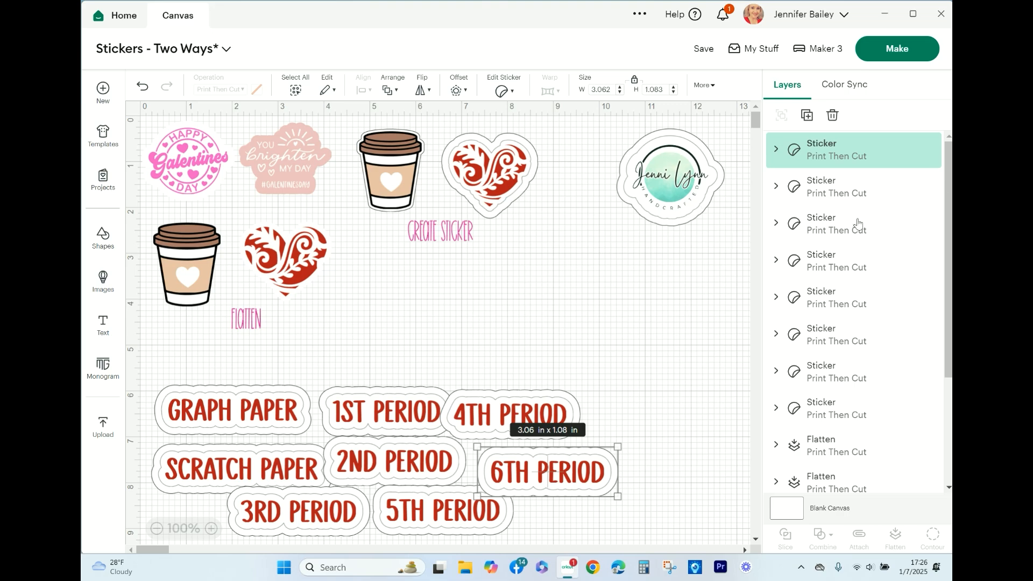
scroll(848, 454, down, 3)
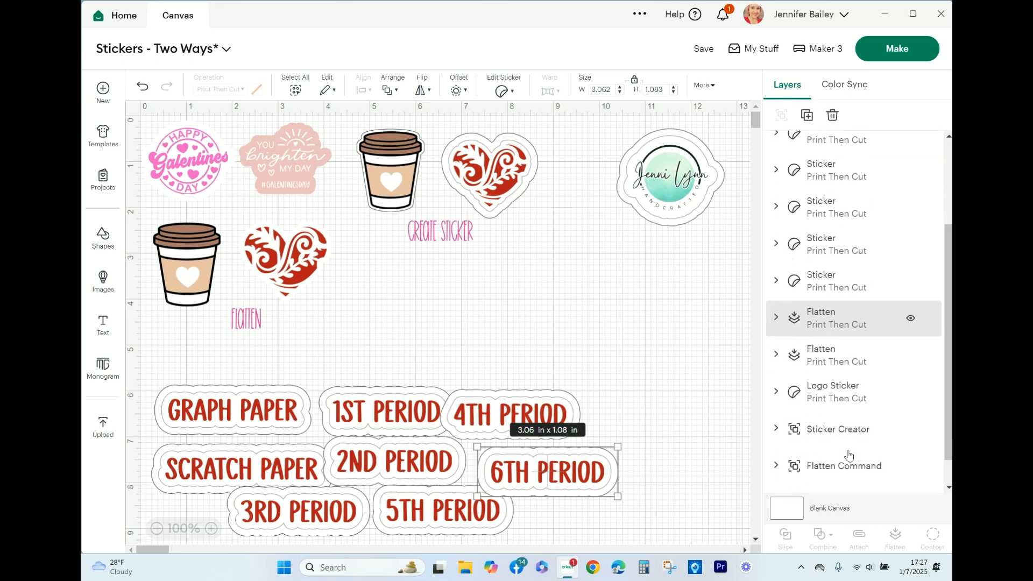
click(911, 360)
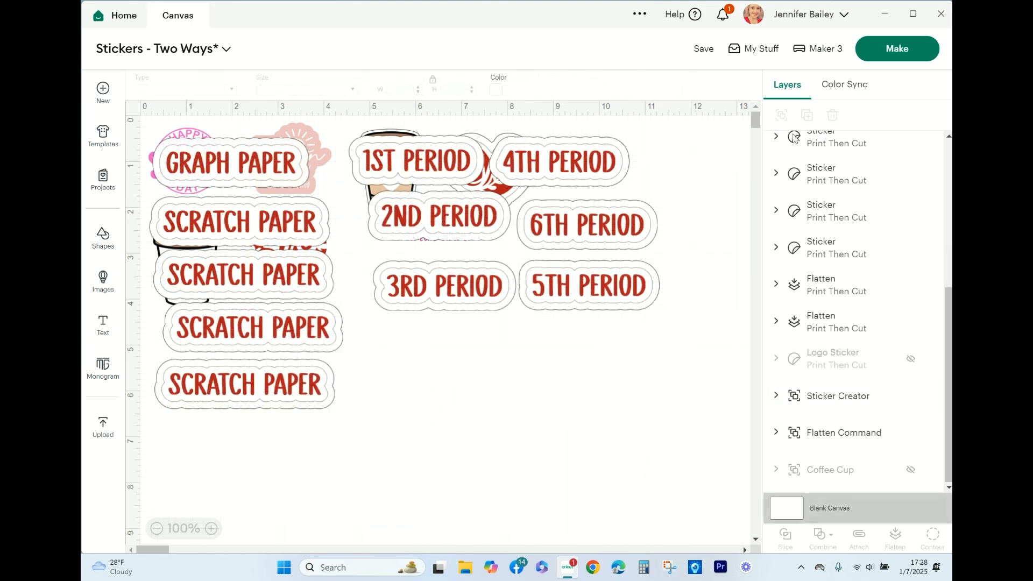
click(903, 56)
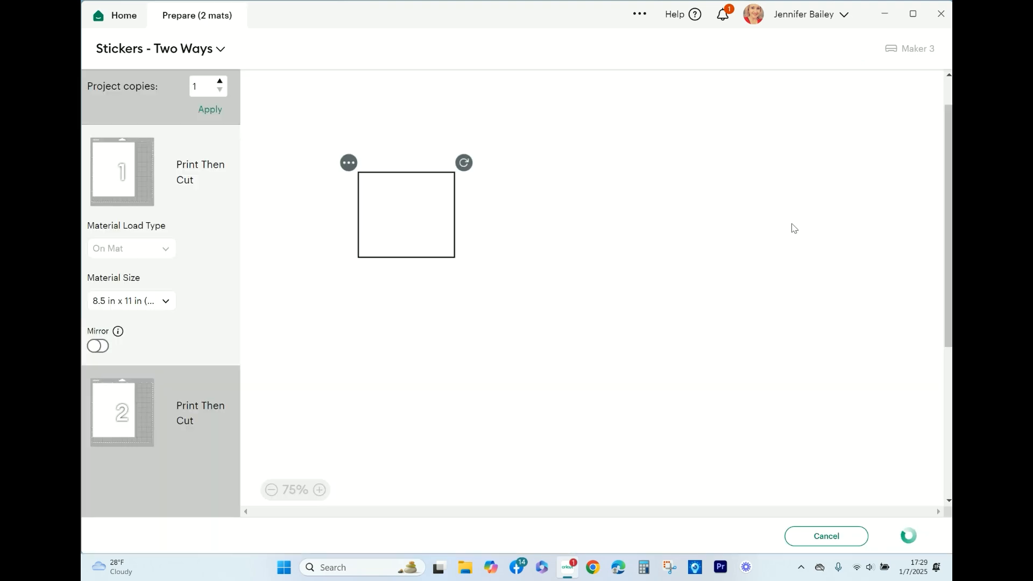
click(134, 412)
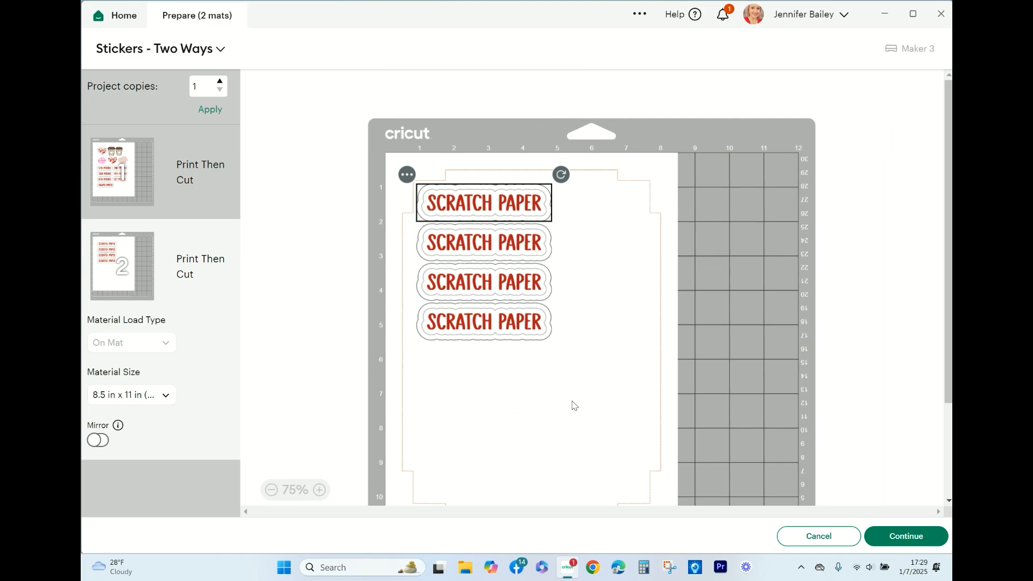
scroll(574, 406, down, 3)
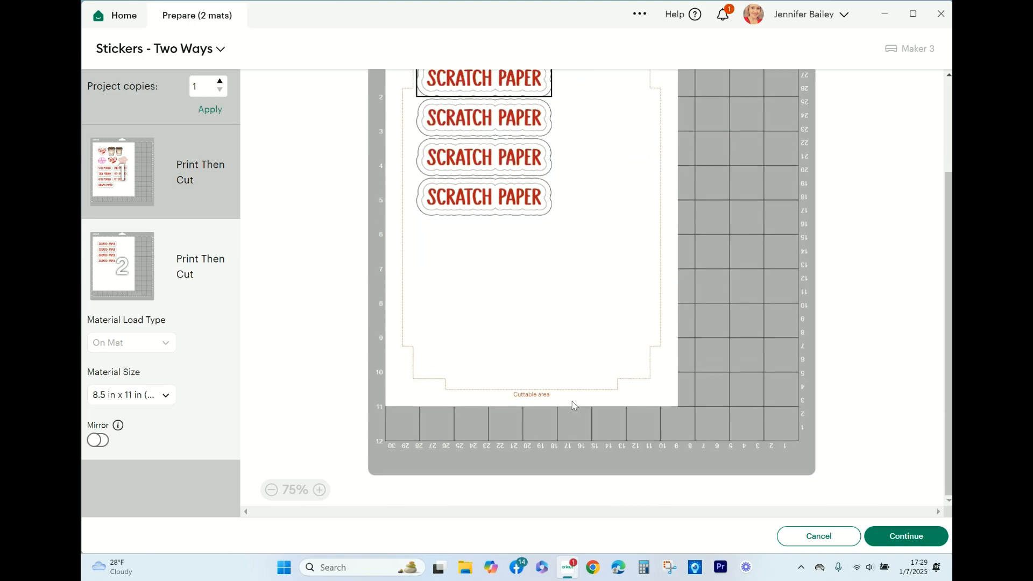
- On the first mat, rearrange the top row so the Happy Galentines Day sticker sits between the bordered heart and the bordered coffee cup
click(130, 192)
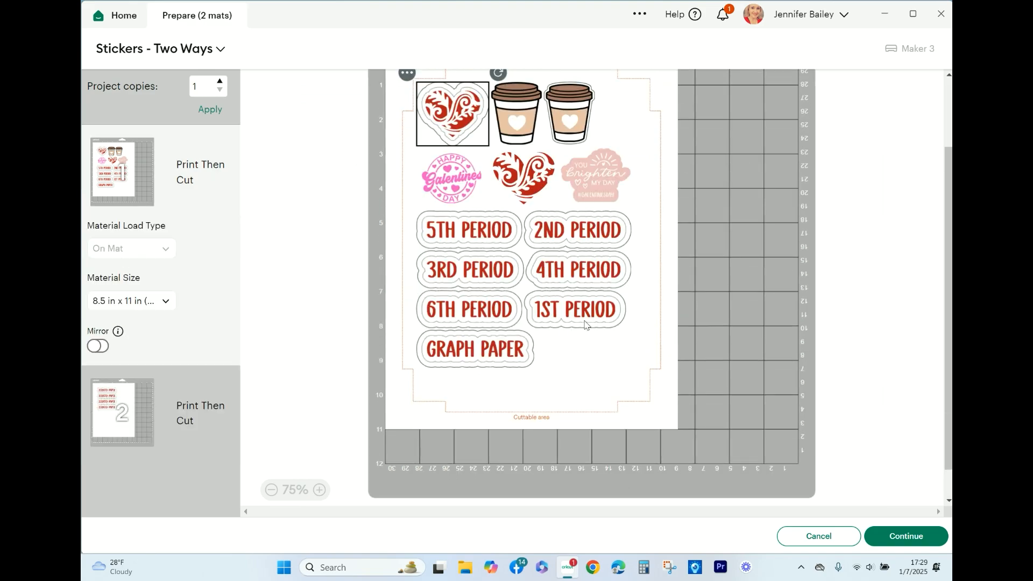
scroll(542, 409, down, 2)
click(525, 135)
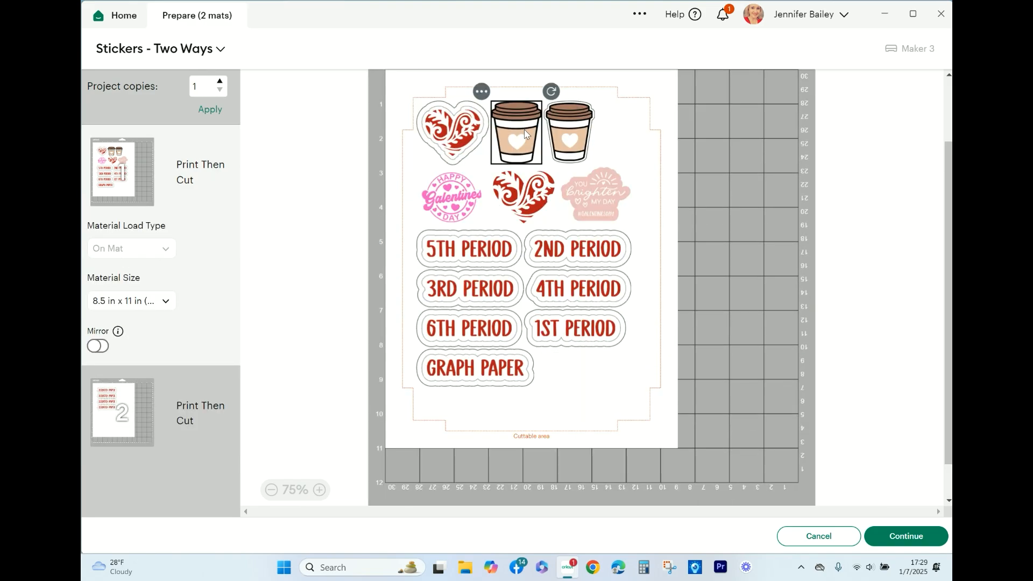
drag(536, 145, 605, 182)
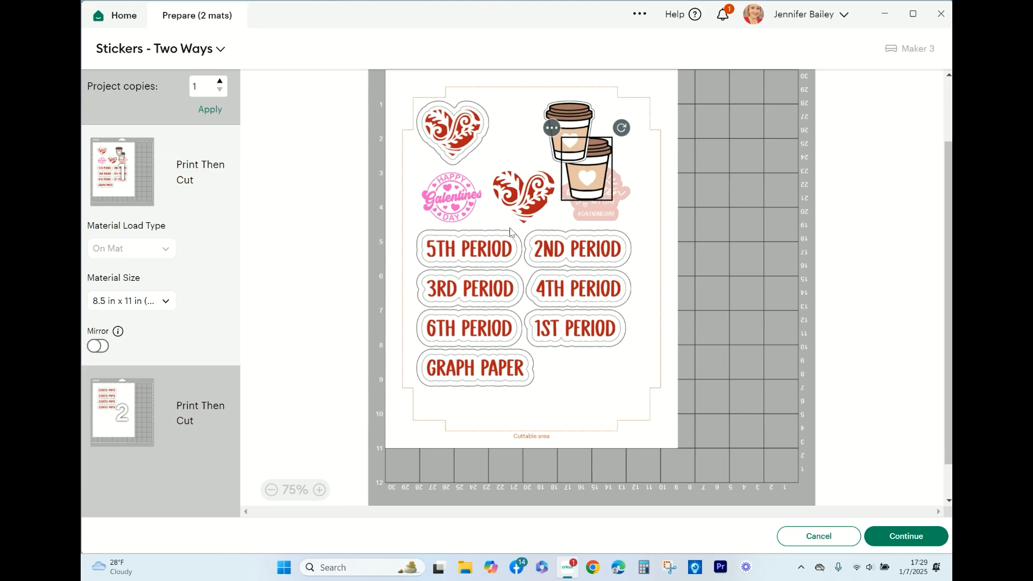
drag(451, 194, 524, 86)
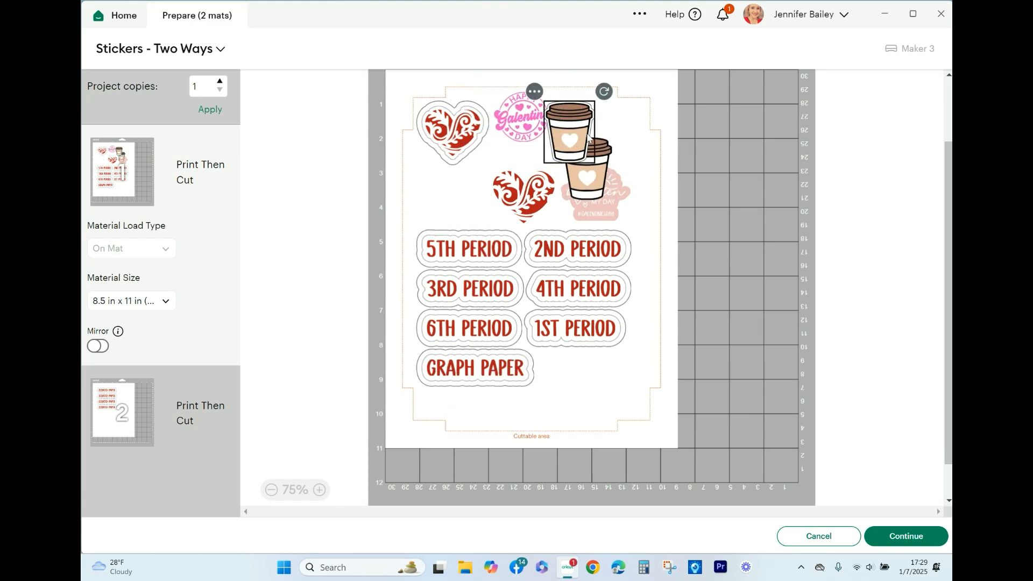
drag(574, 142, 589, 128)
- Arrange the second row of the first mat as the borderless heart, the You Brighten My Day sticker and the borderless coffee cup
drag(535, 188, 455, 191)
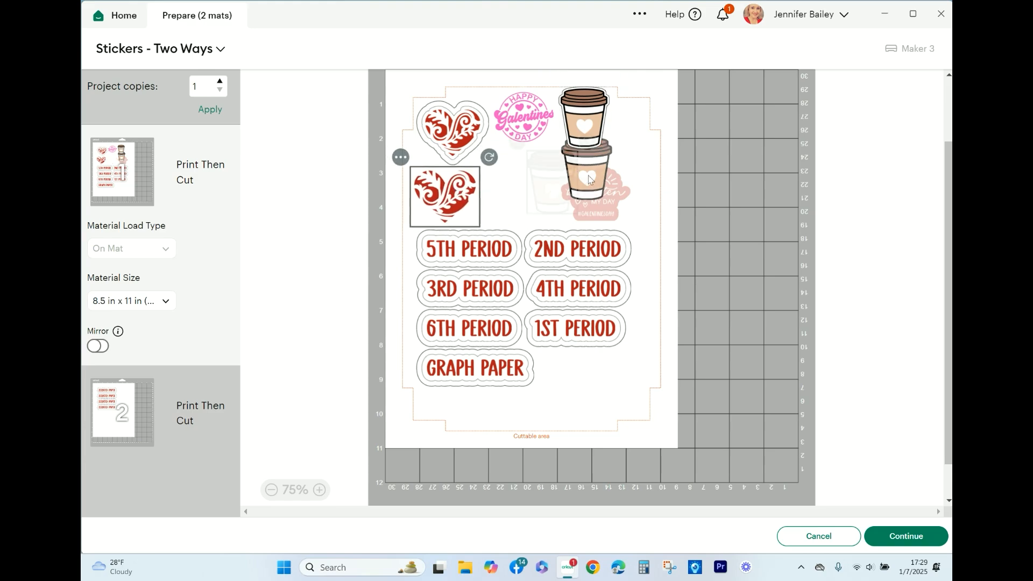
drag(587, 173, 510, 181)
drag(596, 201, 524, 213)
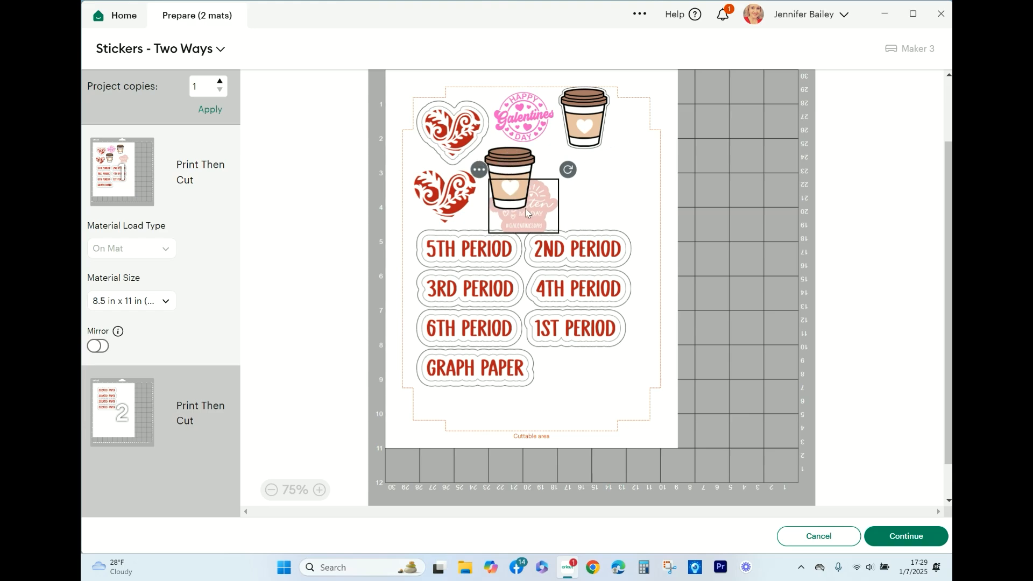
drag(504, 168, 624, 156)
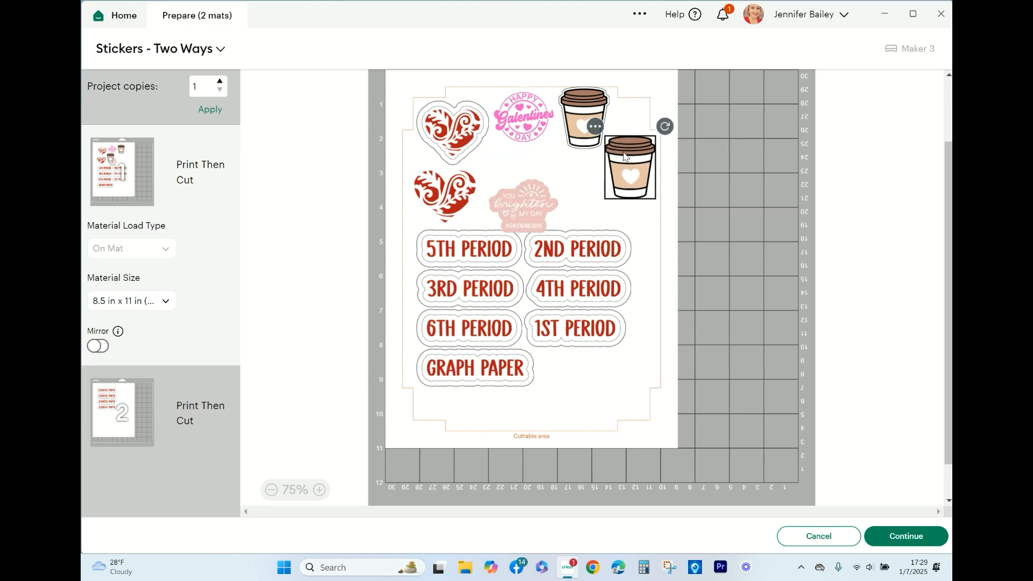
click(579, 120)
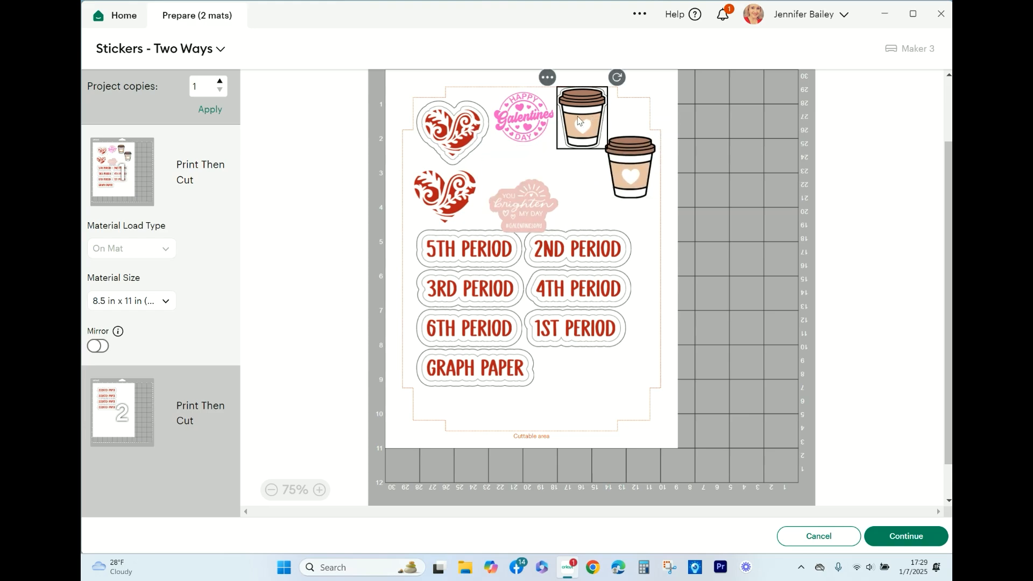
drag(580, 120, 582, 121)
- Select all four SCRATCH PAPER stickers together on the second mat
scroll(563, 198, down, 3)
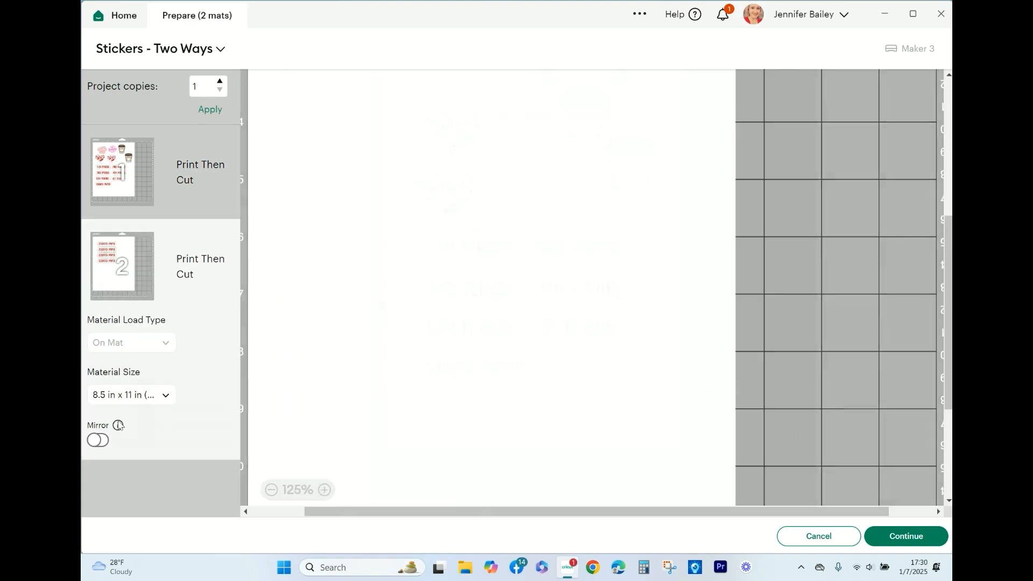
scroll(441, 371, up, 4)
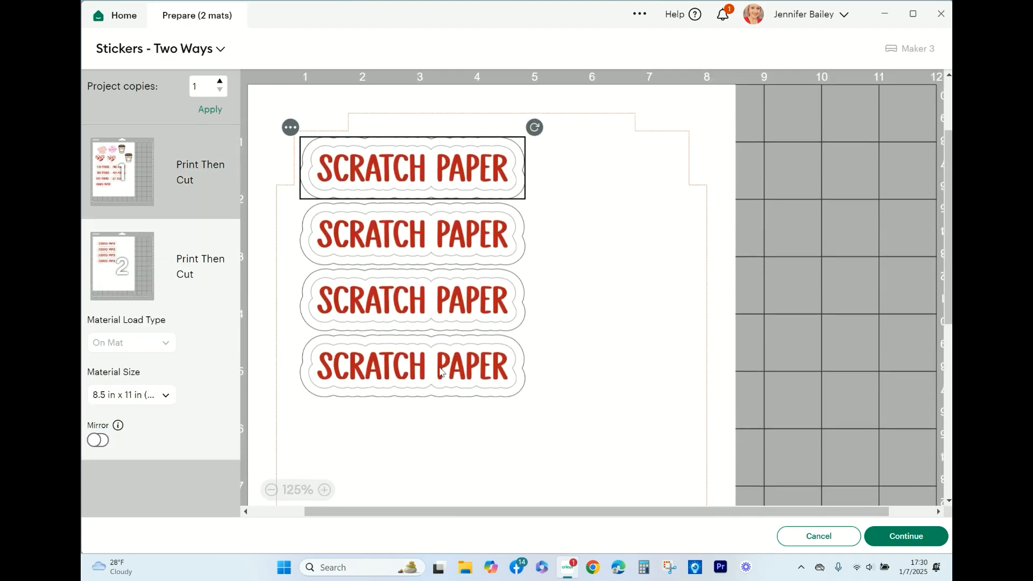
drag(471, 430, 380, 115)
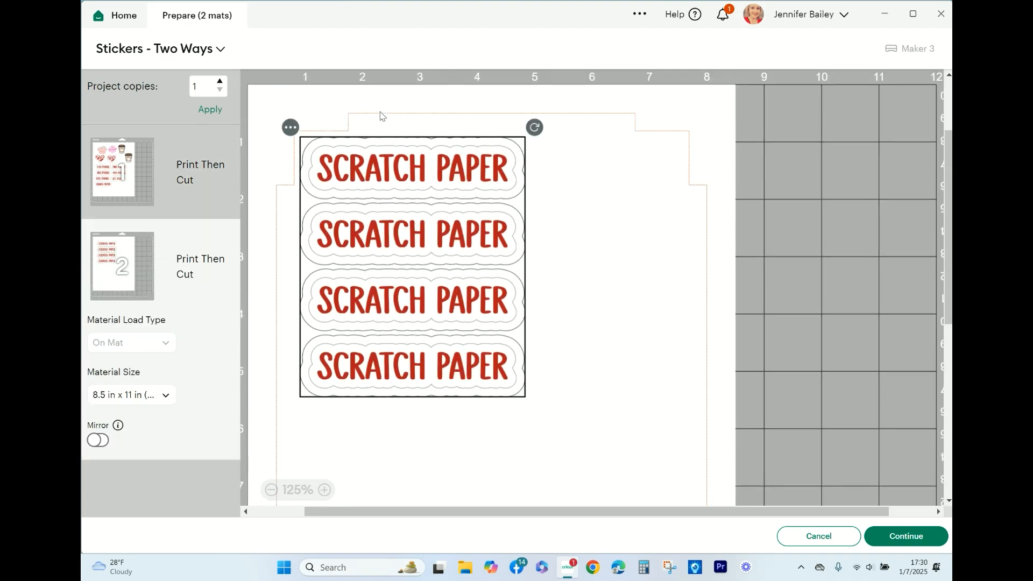
- Move the four selected SCRATCH PAPER stickers from the second mat to the first mat
click(291, 128)
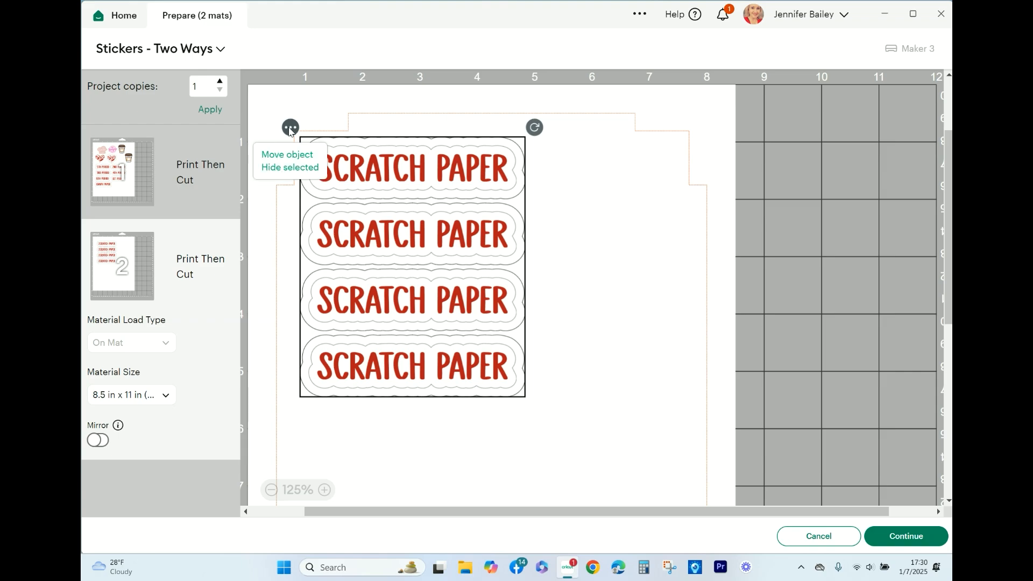
click(288, 160)
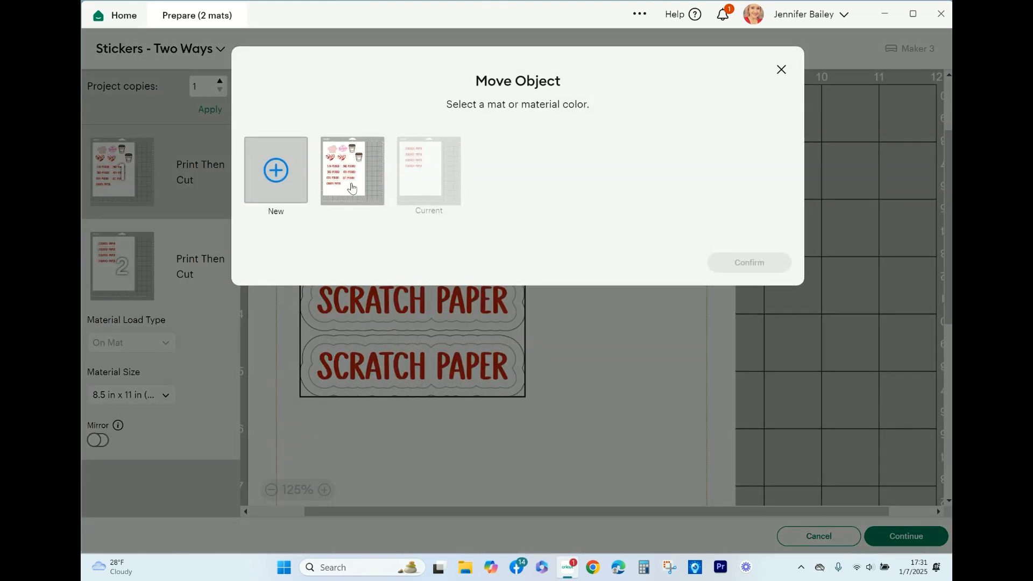
click(352, 187)
click(767, 262)
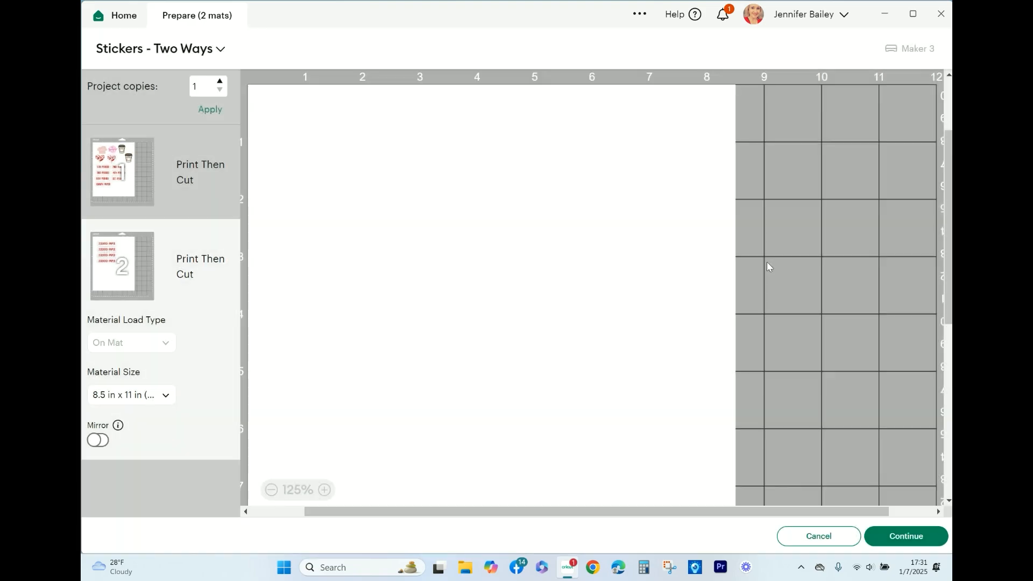
- Spread the first mat's stickers out without overlaps, turning 1ST PERIOD and 2ND PERIOD vertical and hiding one SCRATCH PAPER sticker
scroll(606, 296, up, 8)
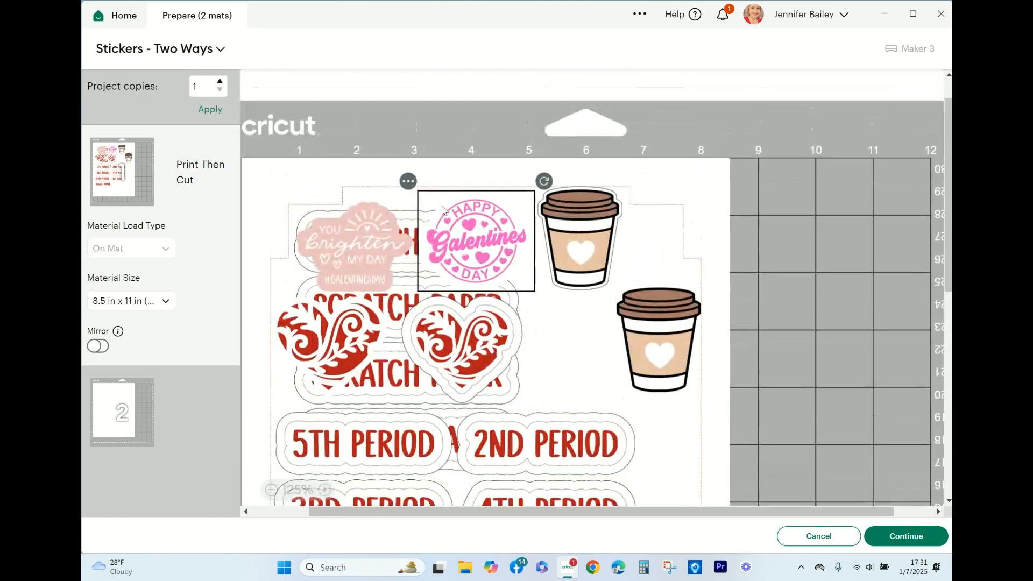
scroll(451, 259, down, 3)
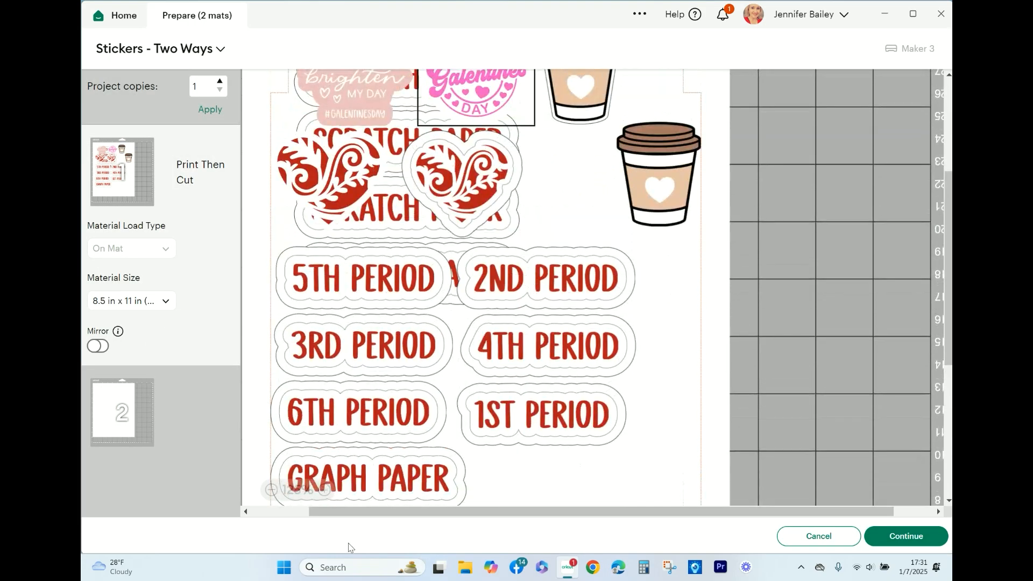
click(271, 490)
click(576, 293)
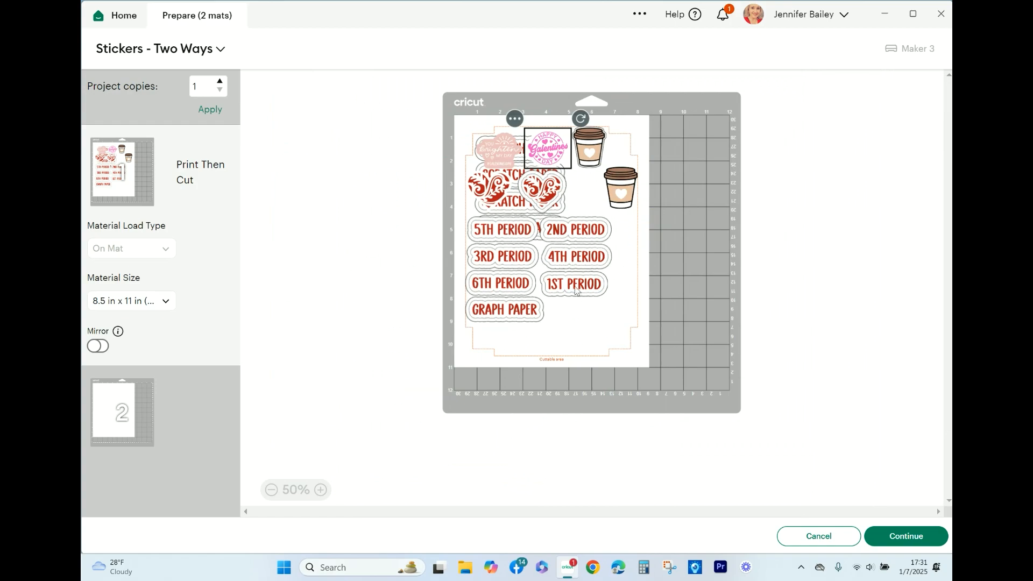
drag(579, 325, 530, 354)
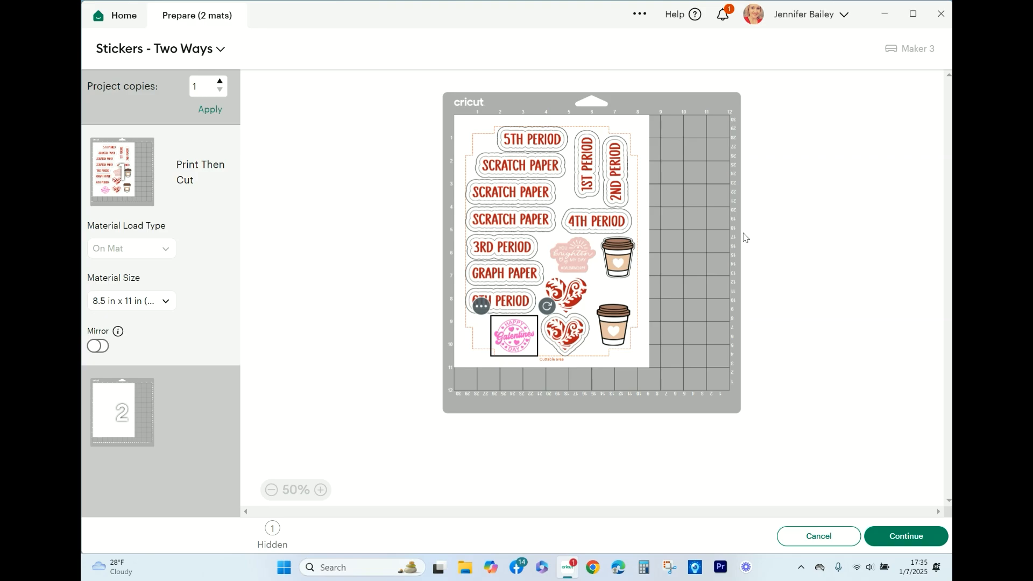
click(705, 271)
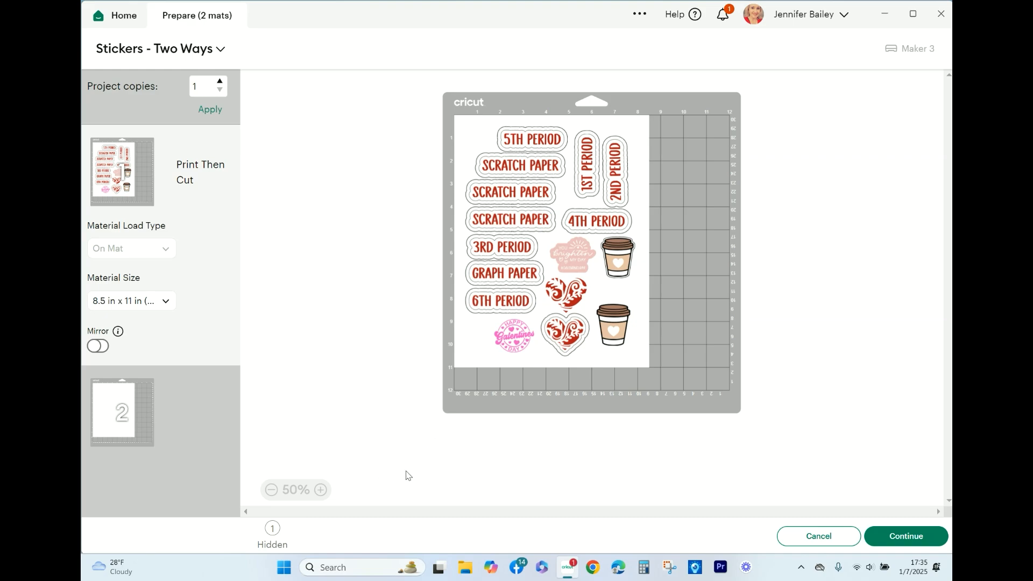
- Check the sticker layout against the first mat's cuttable area and continue to the Make stage
click(322, 490)
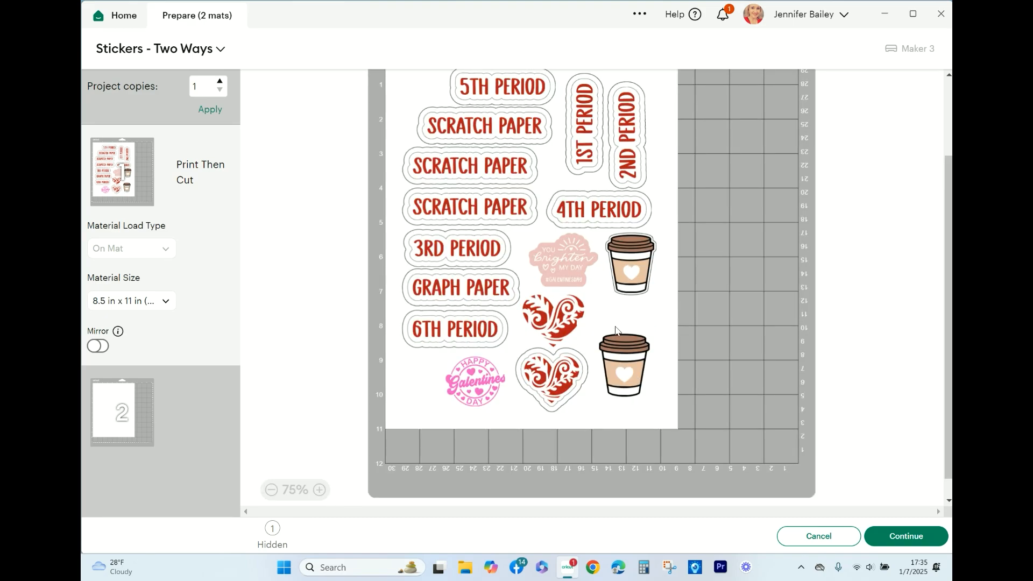
click(629, 291)
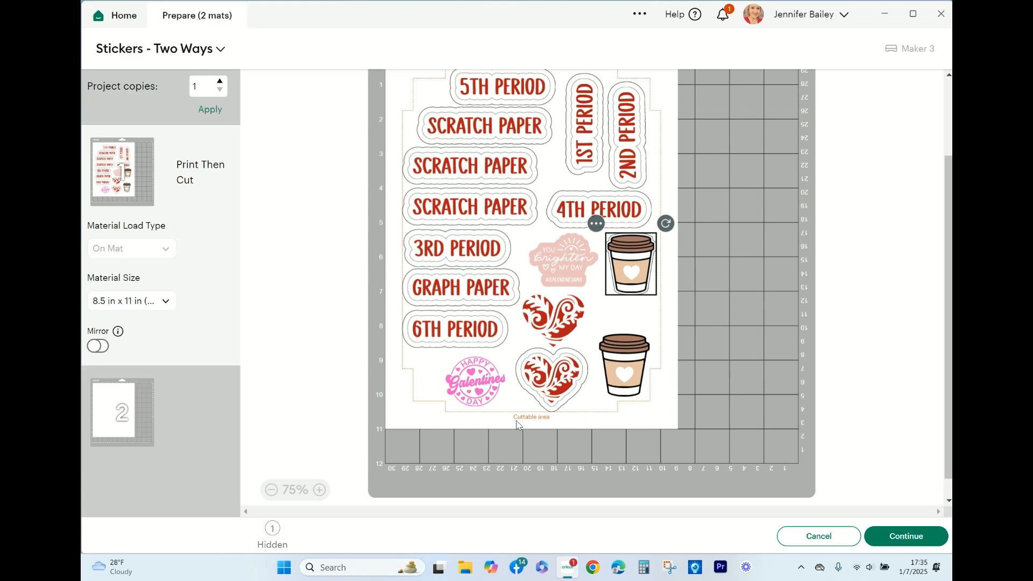
scroll(545, 255, up, 3)
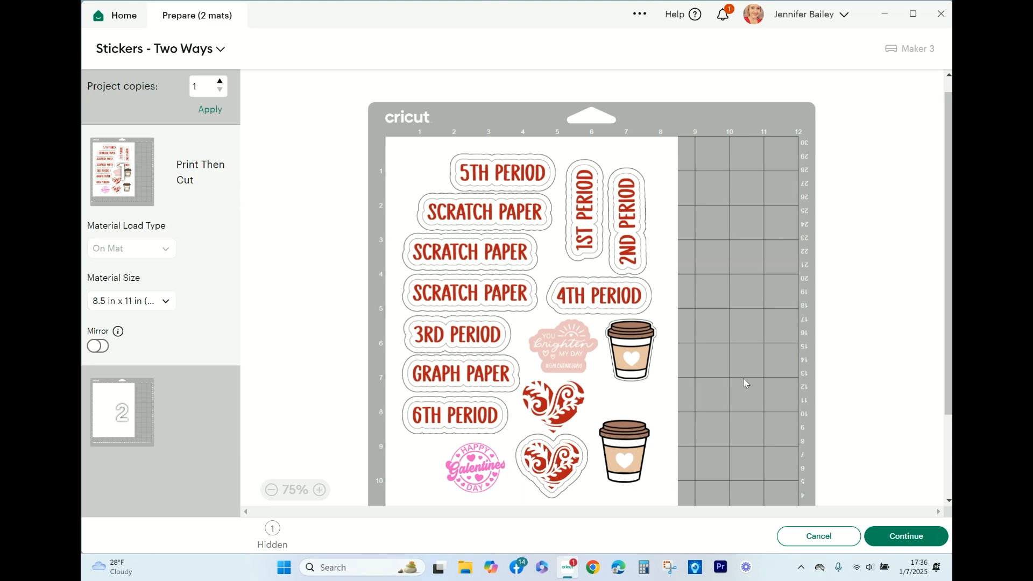
click(904, 542)
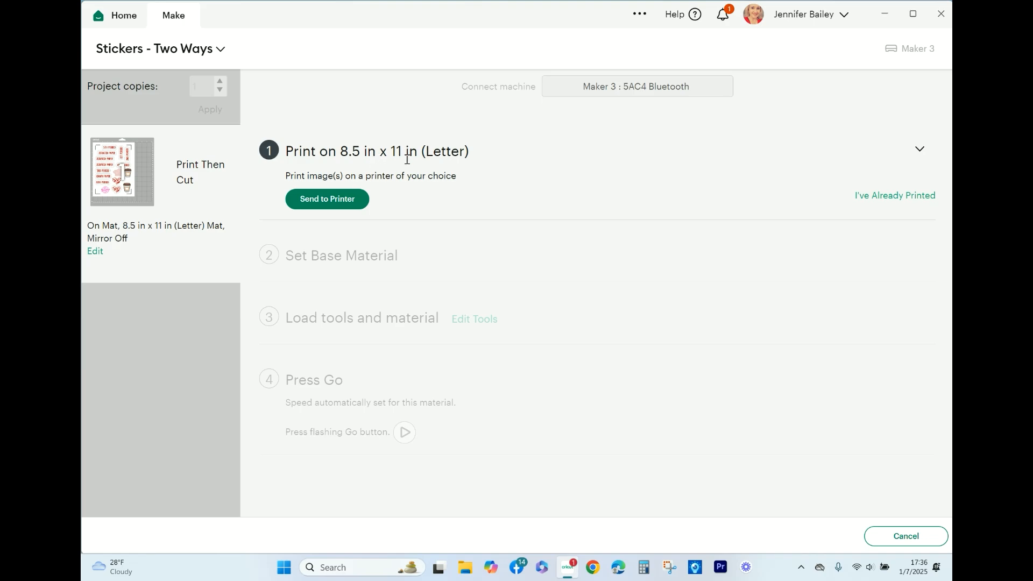
- Send the mat to the HP ENVY 7640 printer with Add Bleed turned off and Use System Dialog turned on
click(335, 208)
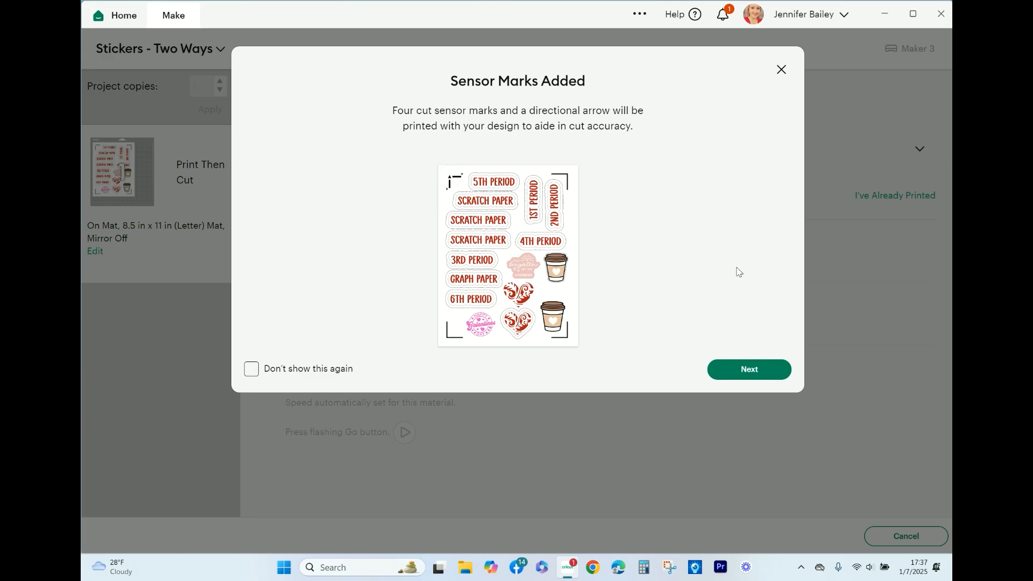
click(758, 375)
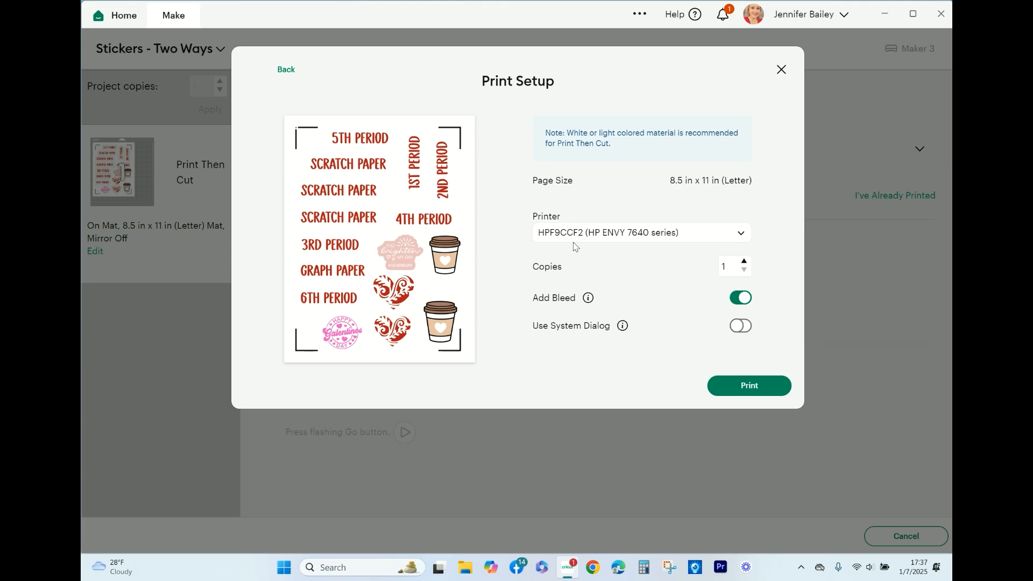
click(744, 300)
click(742, 326)
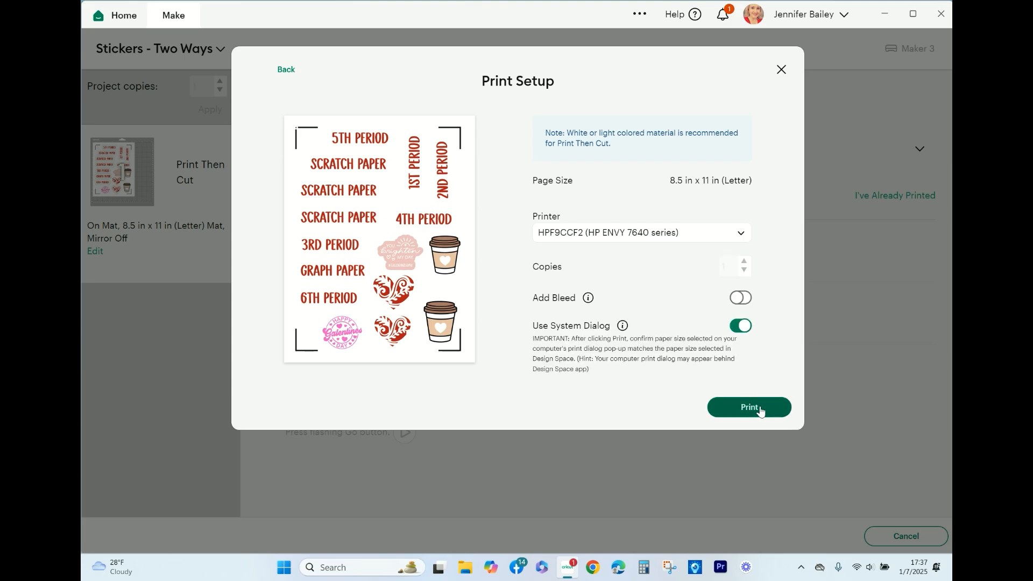
click(749, 408)
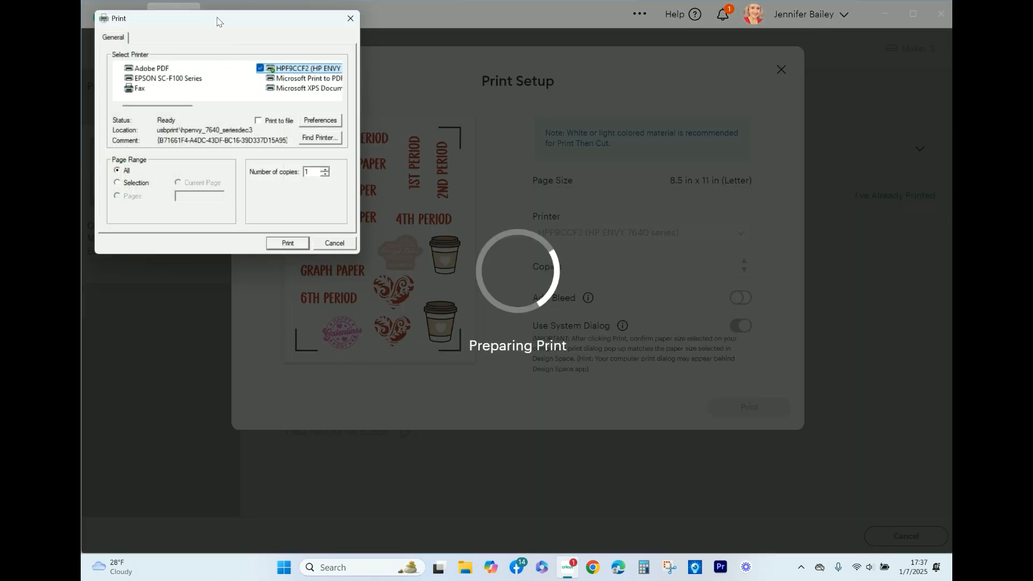
- Set the HP ENVY 7640 printing preferences to Best print quality in the system print dialog and accept them
drag(219, 24, 355, 104)
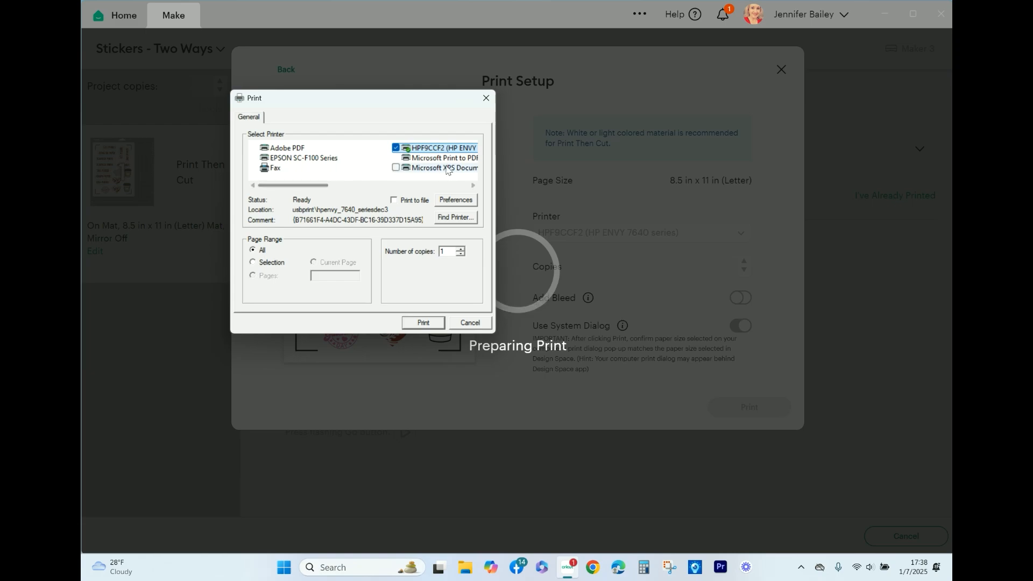
click(451, 151)
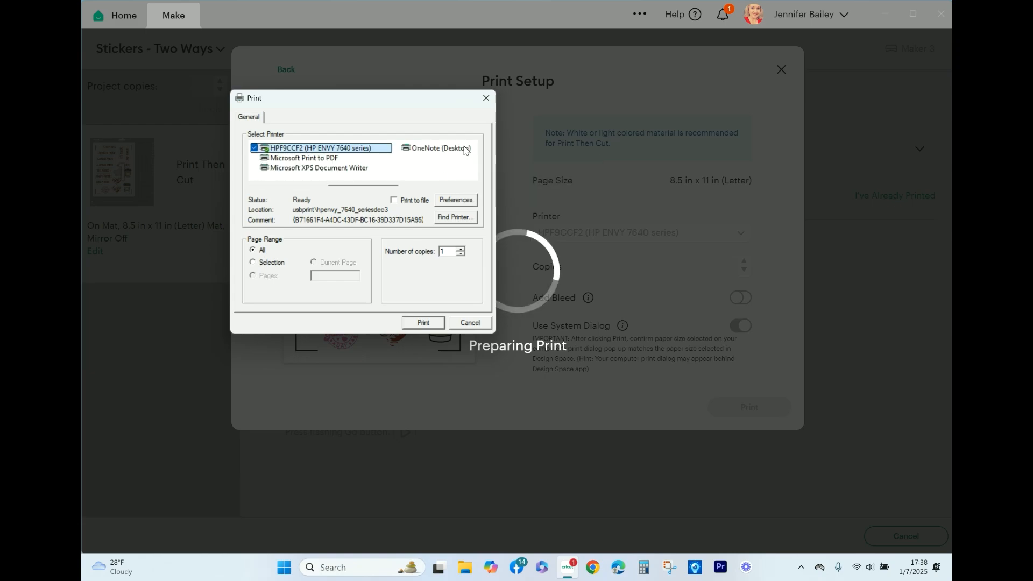
click(457, 200)
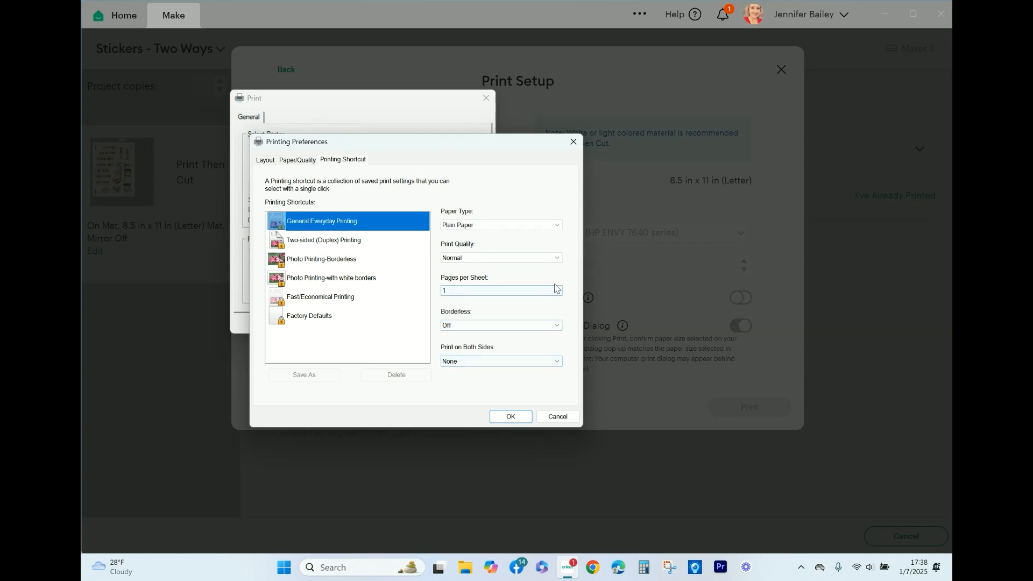
click(525, 259)
click(526, 291)
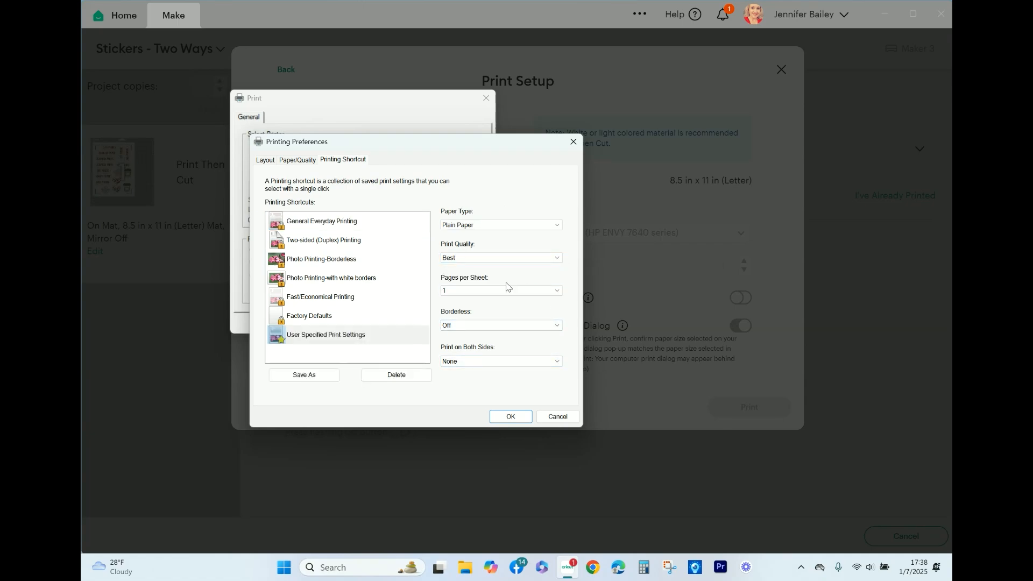
click(555, 228)
click(512, 417)
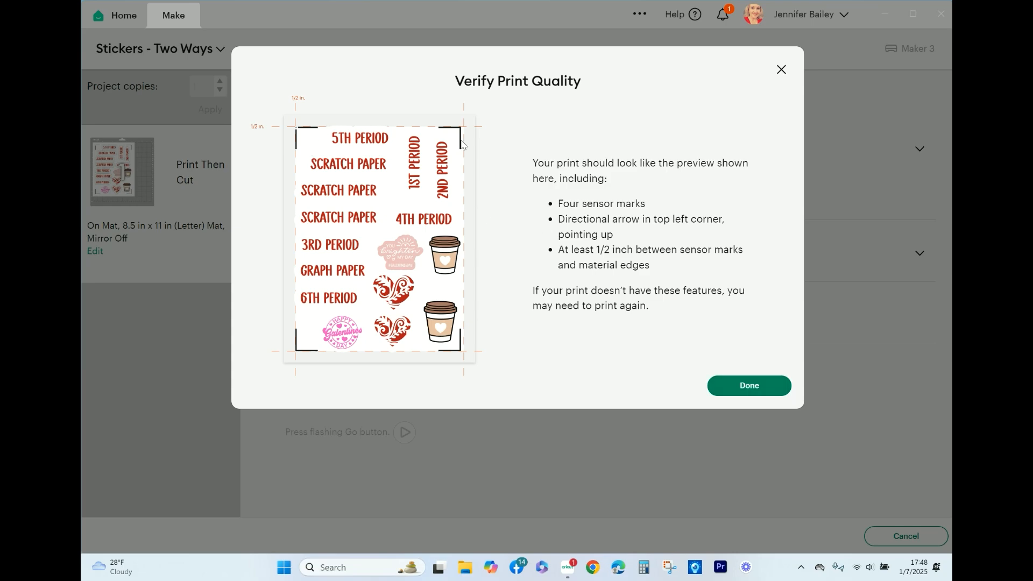
- Complete the print quality check, set the base material to Printable Waterproof Sticker Set - White, and review the tool loading instructions
click(749, 385)
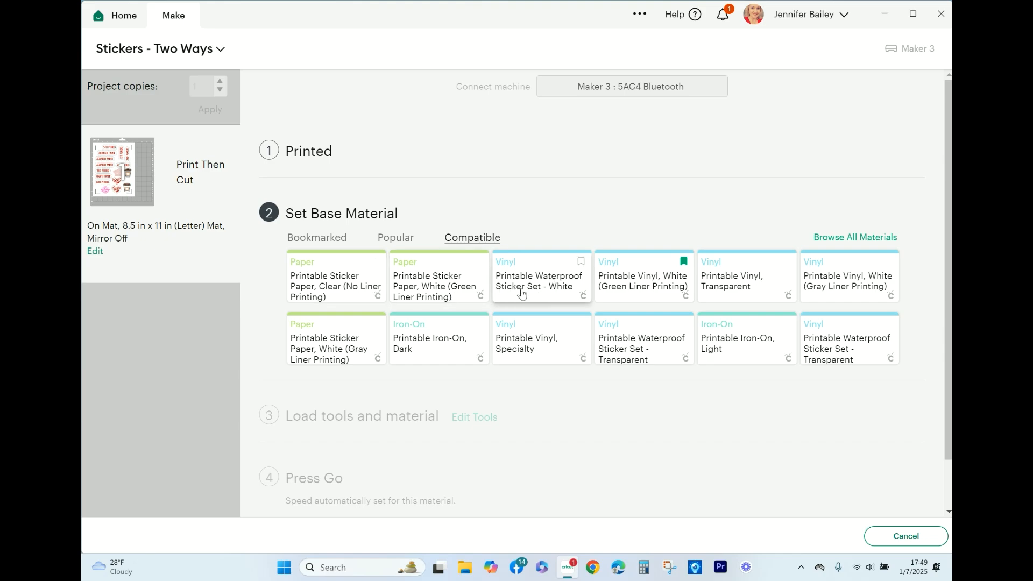
click(549, 277)
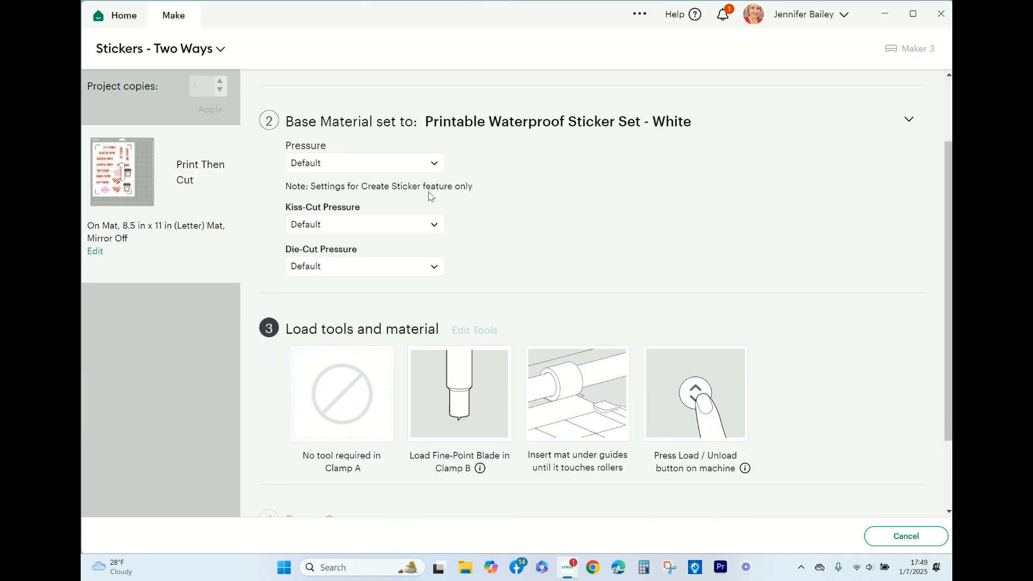
scroll(540, 268, down, 3)
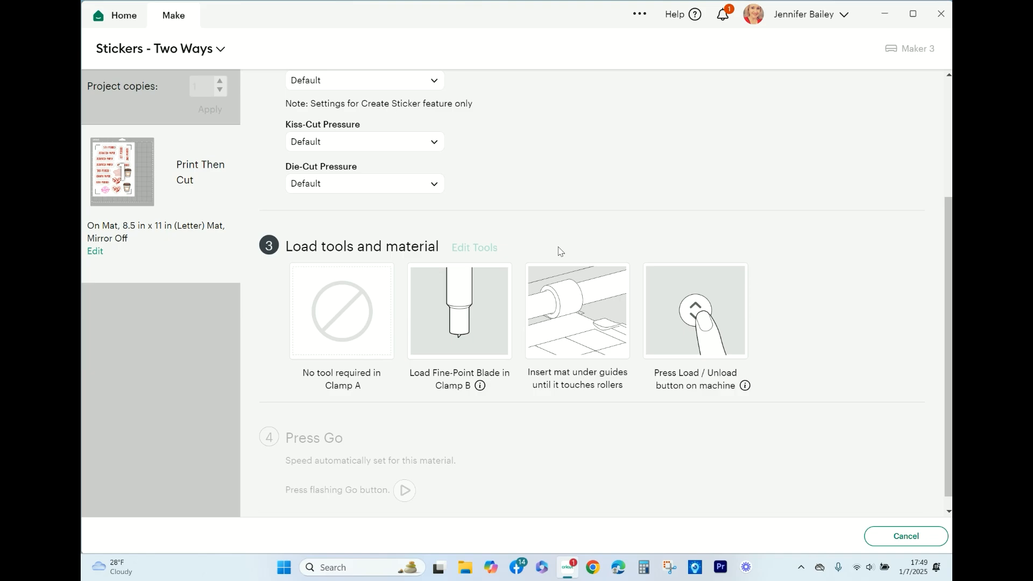
scroll(645, 314, down, 1)
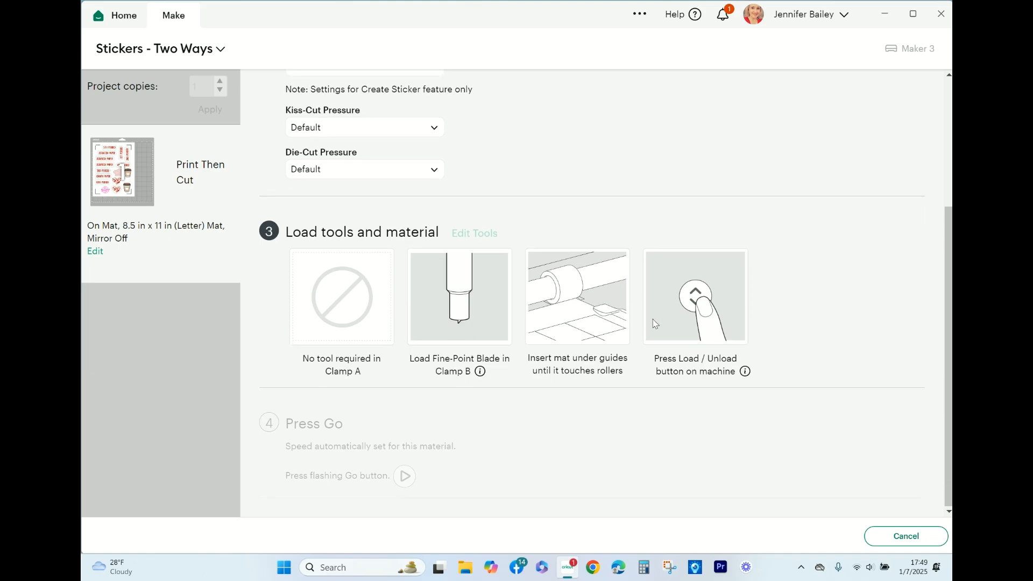
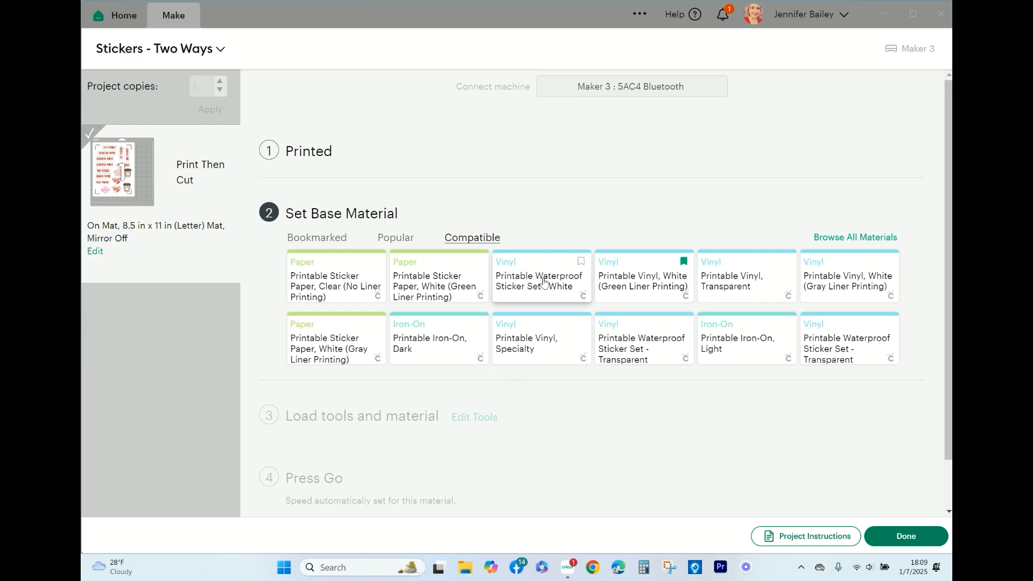
- Finish the completed cut job, group all the visible stickers on the canvas and hide the group
click(896, 537)
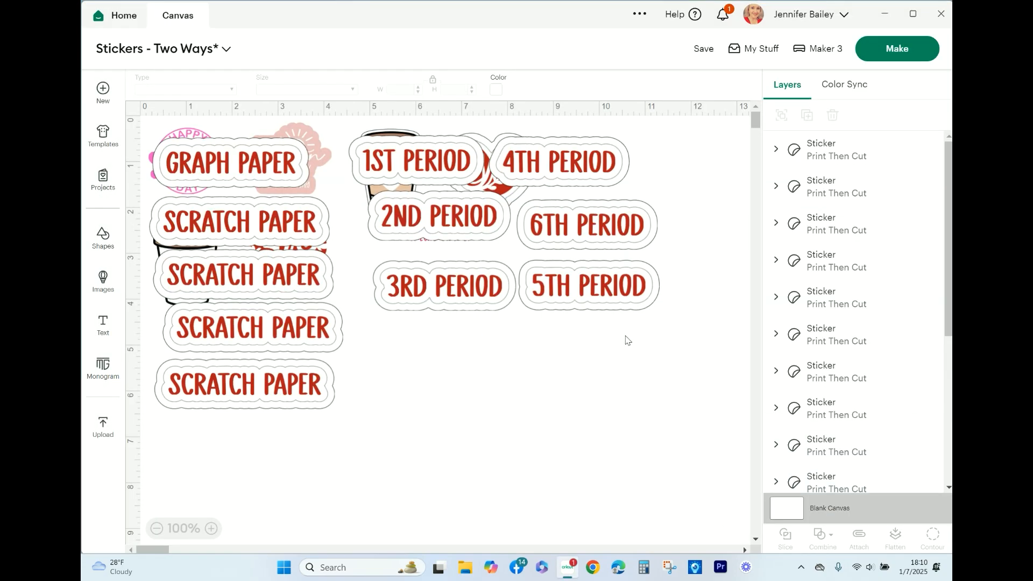
drag(632, 123, 178, 432)
click(781, 115)
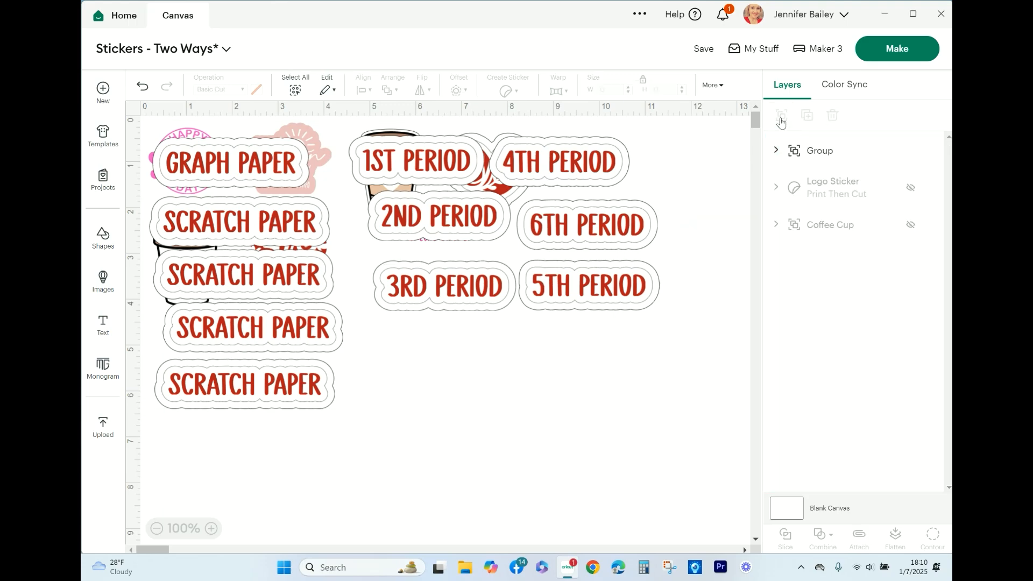
click(911, 151)
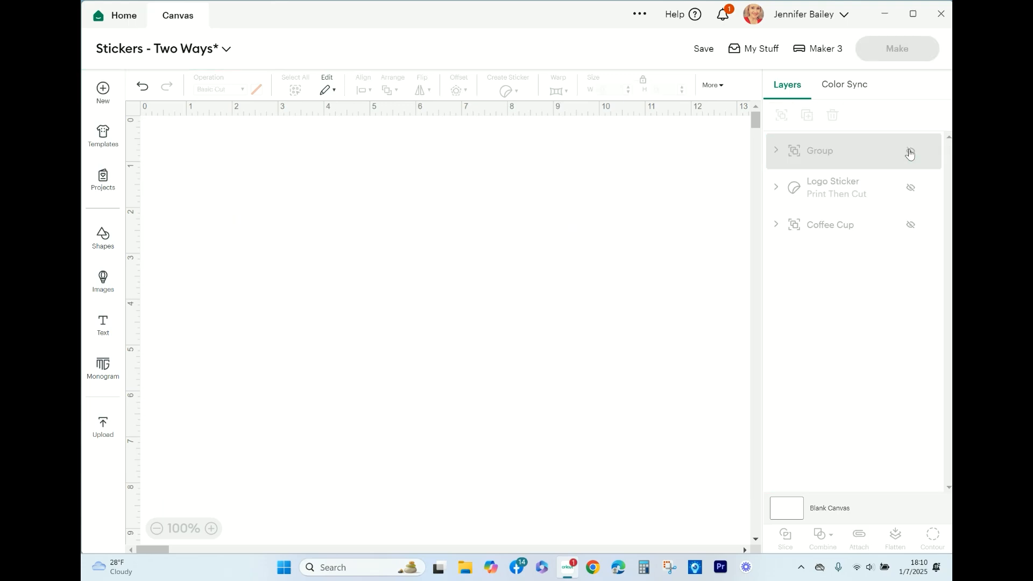
- Show the Logo Sticker layer, move the logo to the middle of the canvas and send it to mat preparation
click(911, 188)
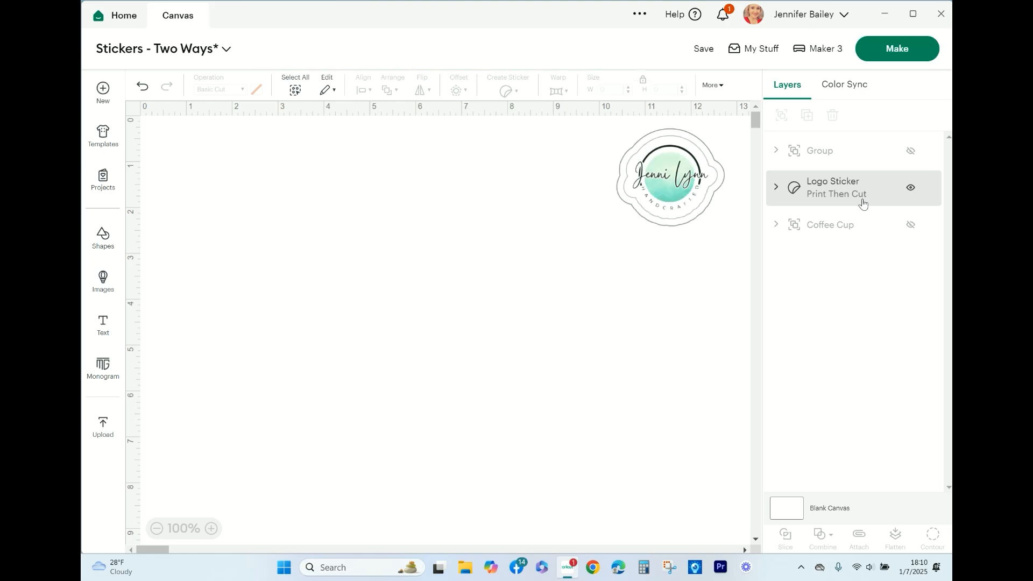
drag(685, 222, 466, 254)
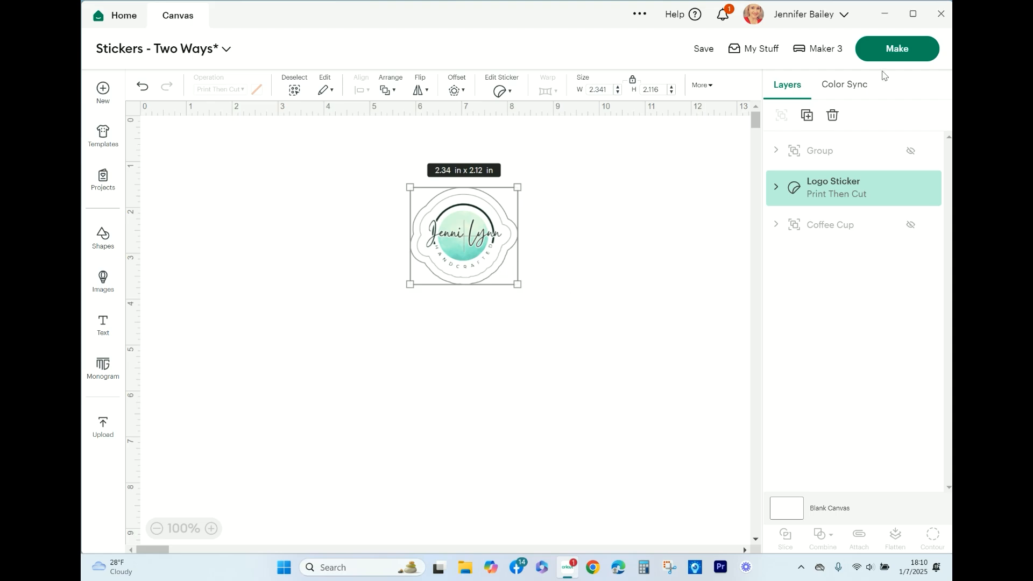
click(916, 56)
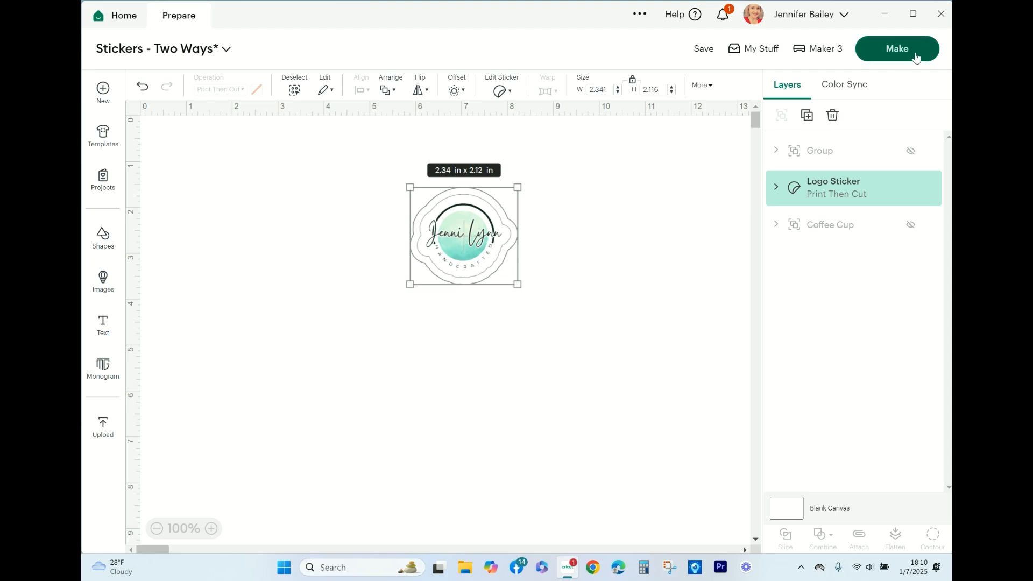
- Set the project copies of the logo sticker to 10, apply them and check the first mat's layout
scroll(687, 168, down, 5)
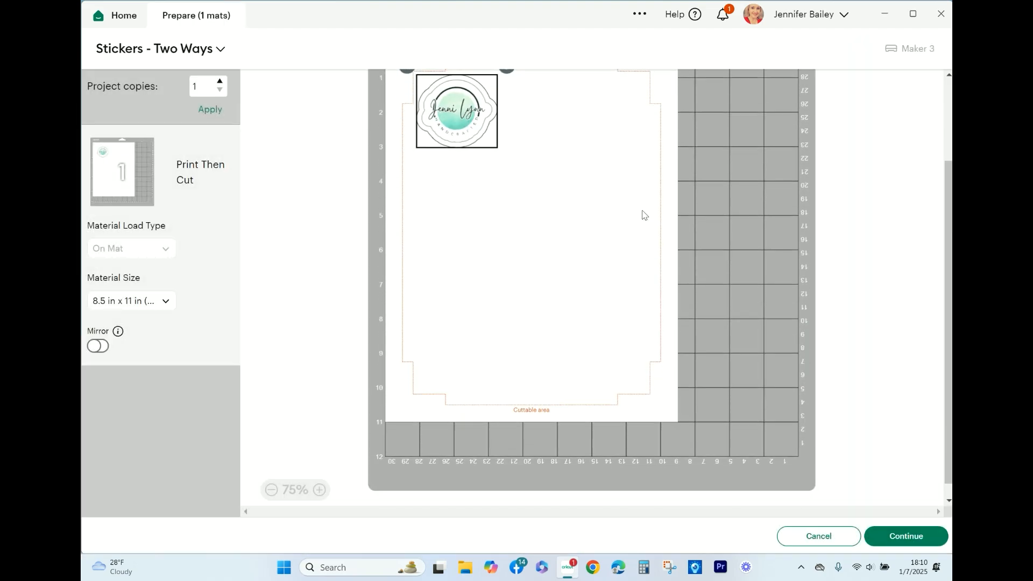
scroll(643, 215, up, 5)
scroll(644, 215, down, 1)
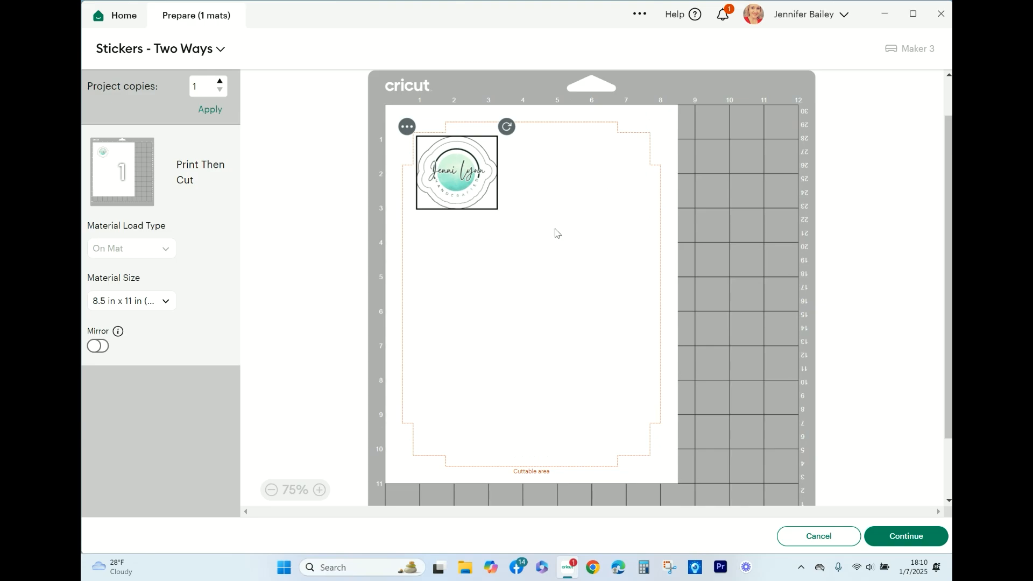
click(208, 87)
click(212, 112)
scroll(457, 320, down, 2)
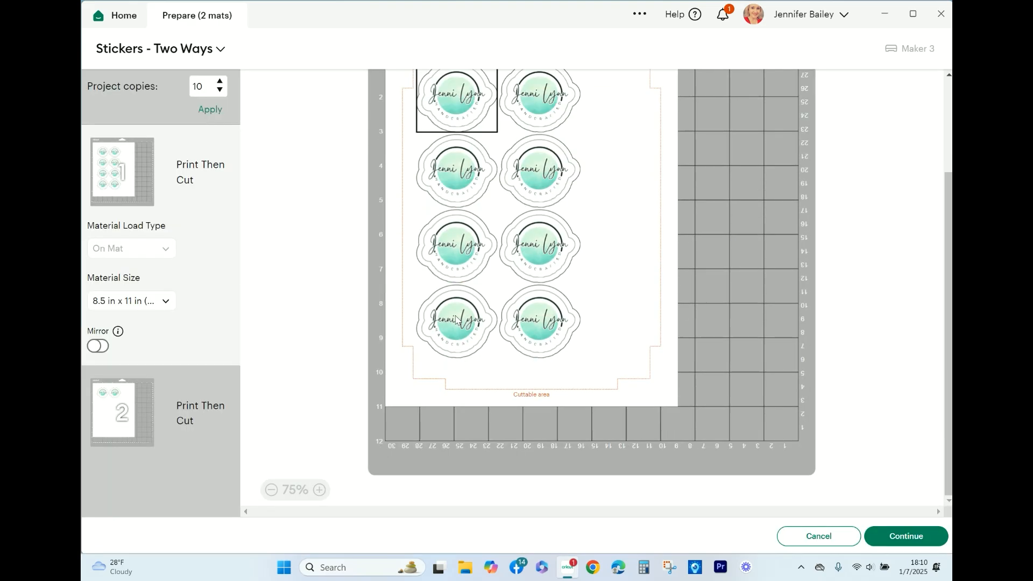
- Compare the sticker layouts on the first and second mats for unused space
scroll(457, 320, up, 3)
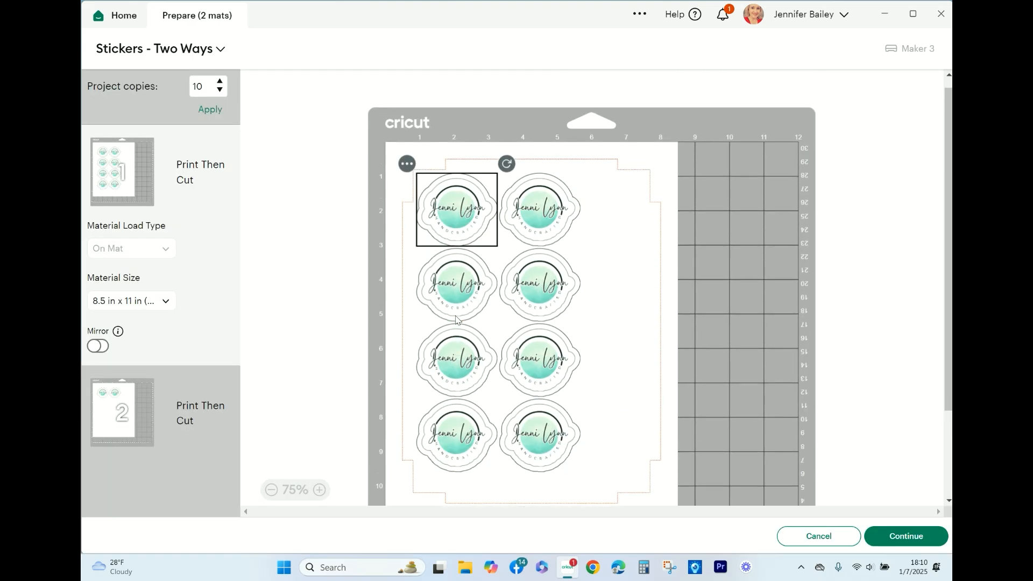
click(114, 433)
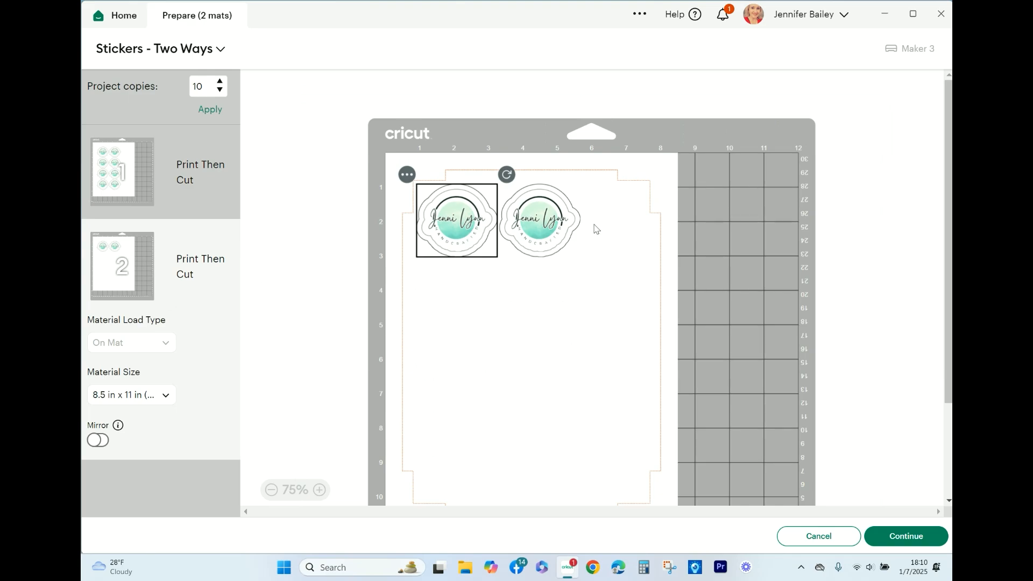
click(596, 229)
click(124, 193)
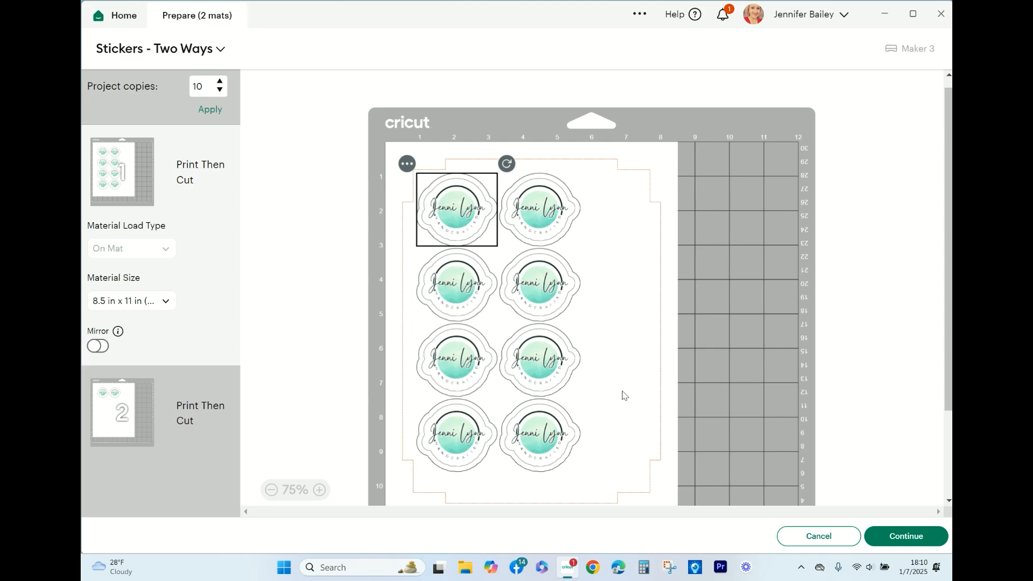
- Set the project copies to 11, apply them and check the sticker layouts on both mats
click(220, 81)
click(211, 111)
scroll(565, 117, down, 3)
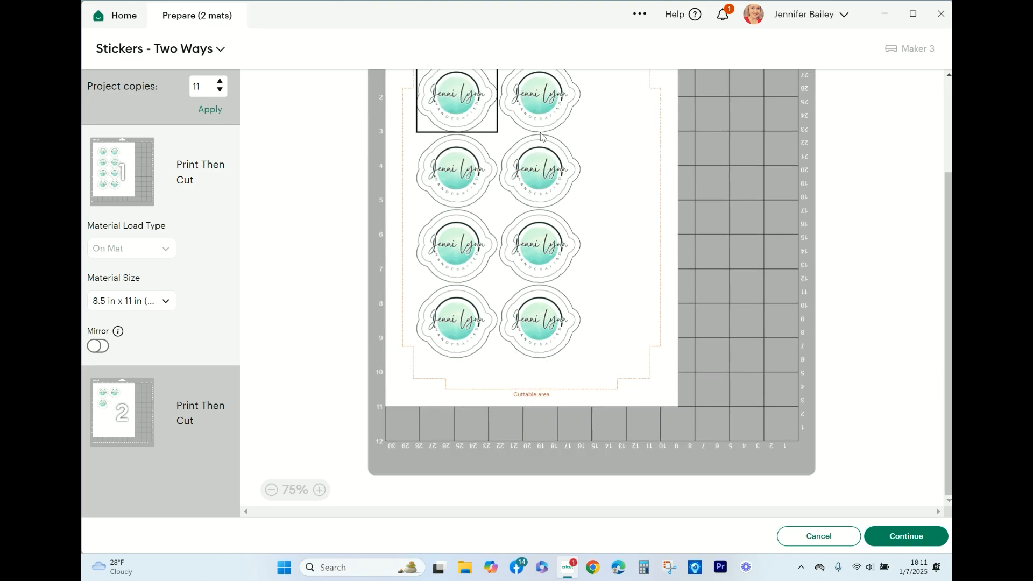
scroll(565, 117, up, 3)
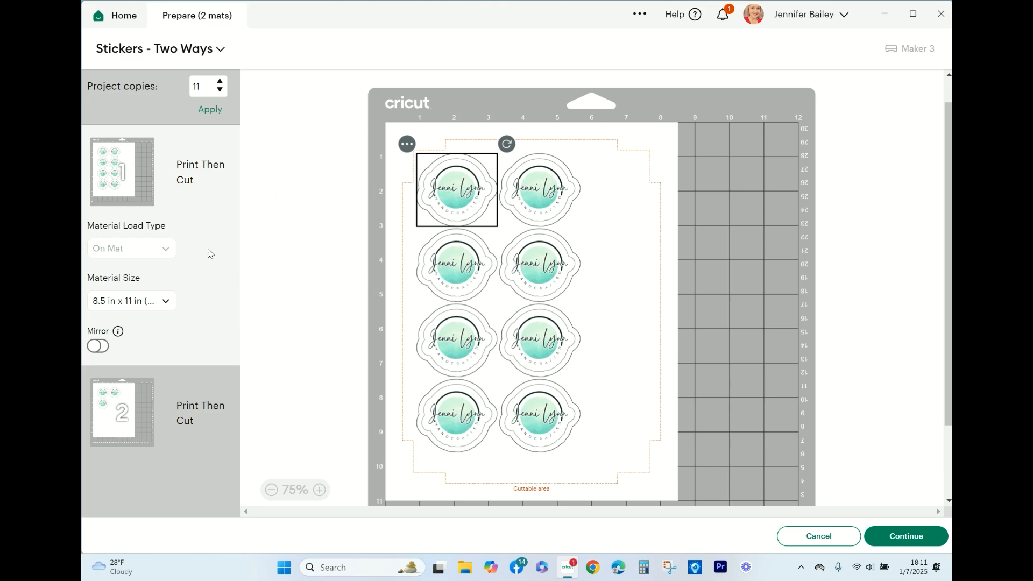
click(105, 408)
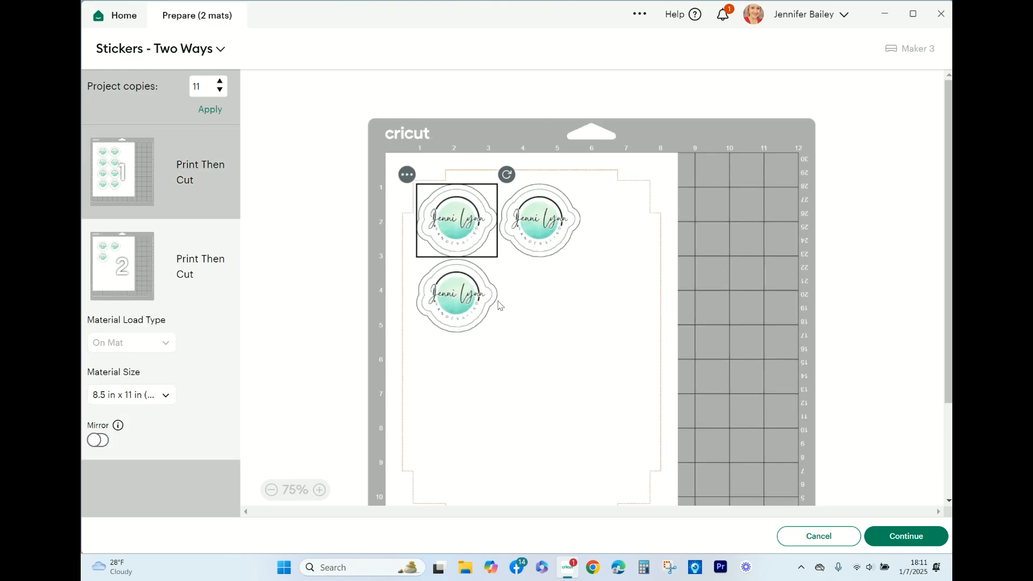
- Move the three stickers on the second mat into a column along the right edge of the cuttable area
drag(525, 323, 399, 140)
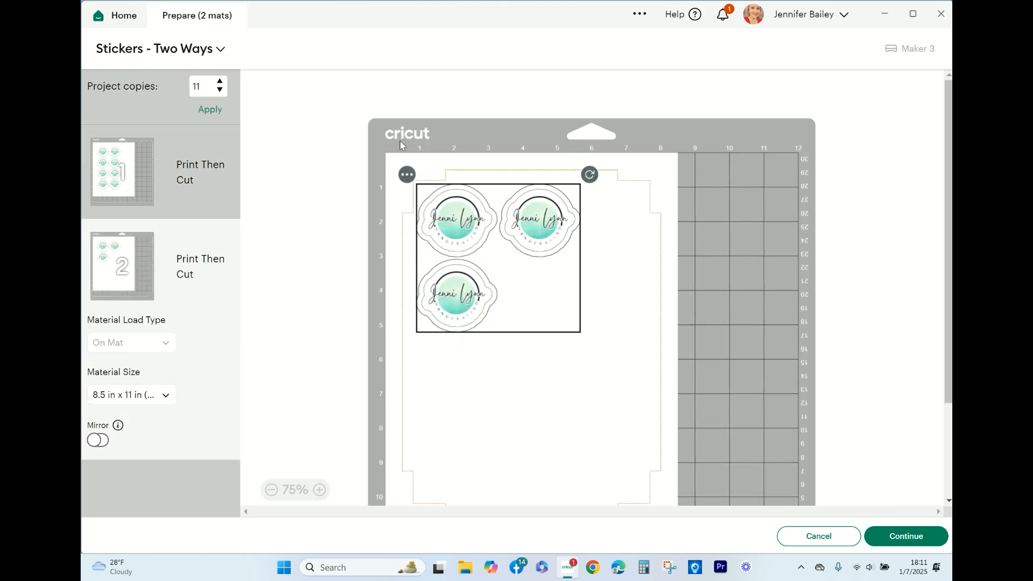
click(534, 263)
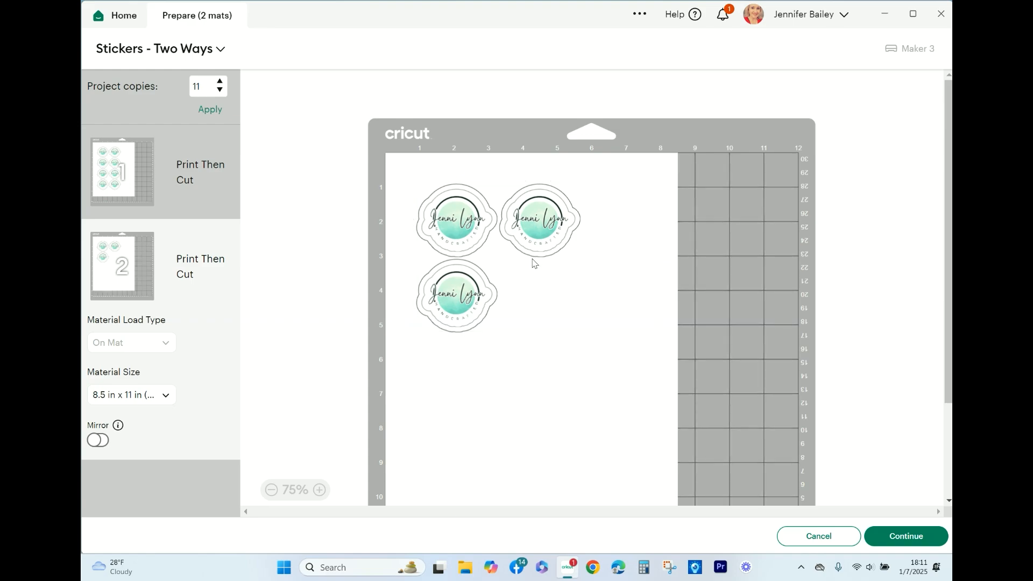
drag(542, 218, 622, 261)
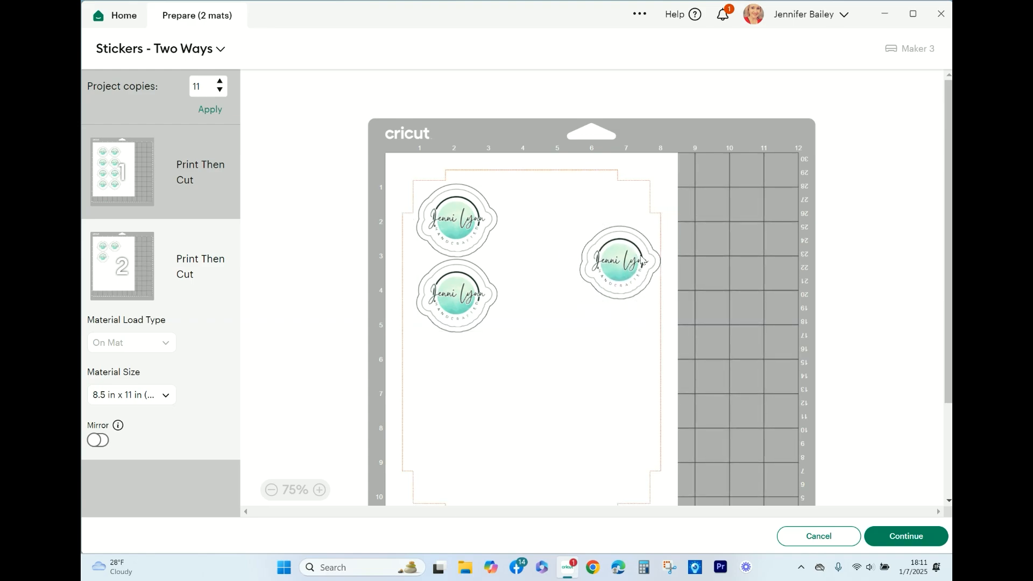
drag(462, 304, 624, 350)
drag(467, 240, 632, 437)
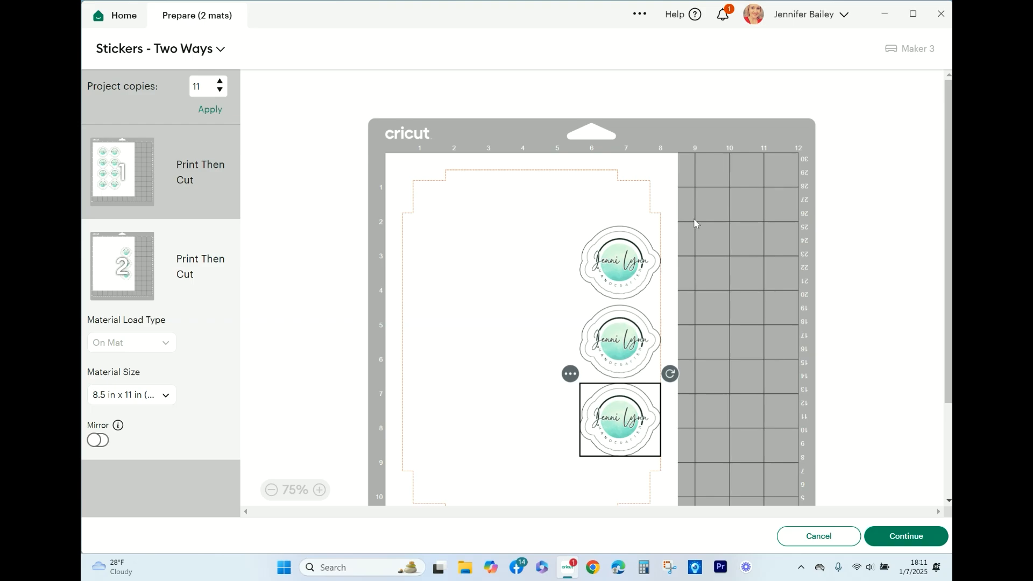
- Select all three stickers on the second mat and move them to the first mat
drag(572, 221, 662, 473)
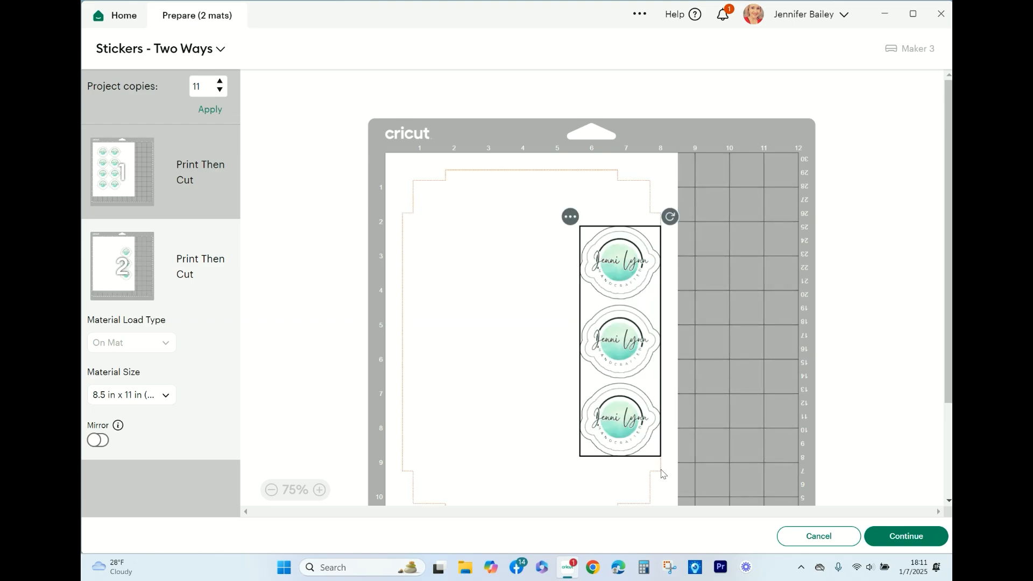
click(574, 218)
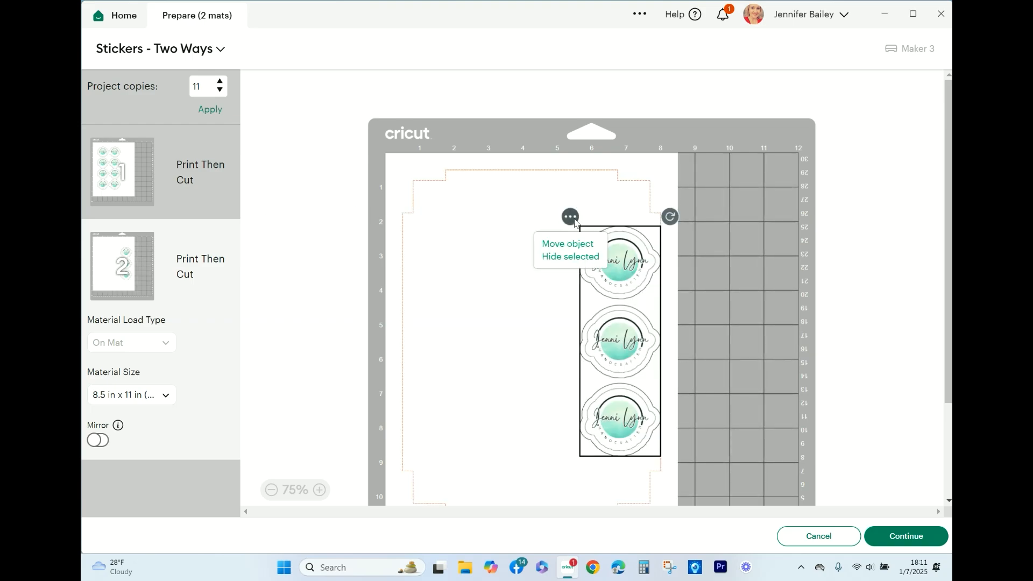
click(572, 246)
click(372, 187)
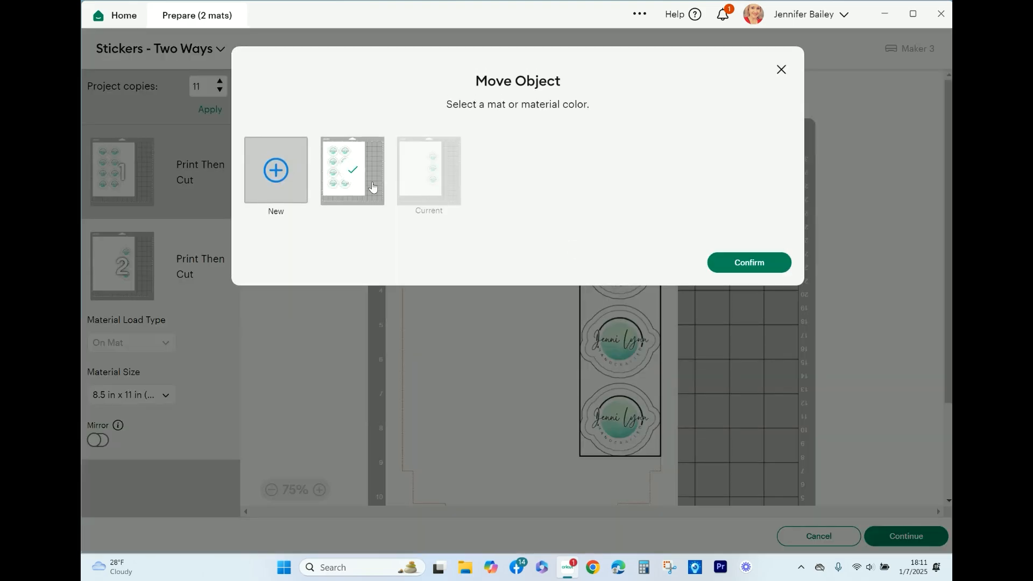
click(725, 262)
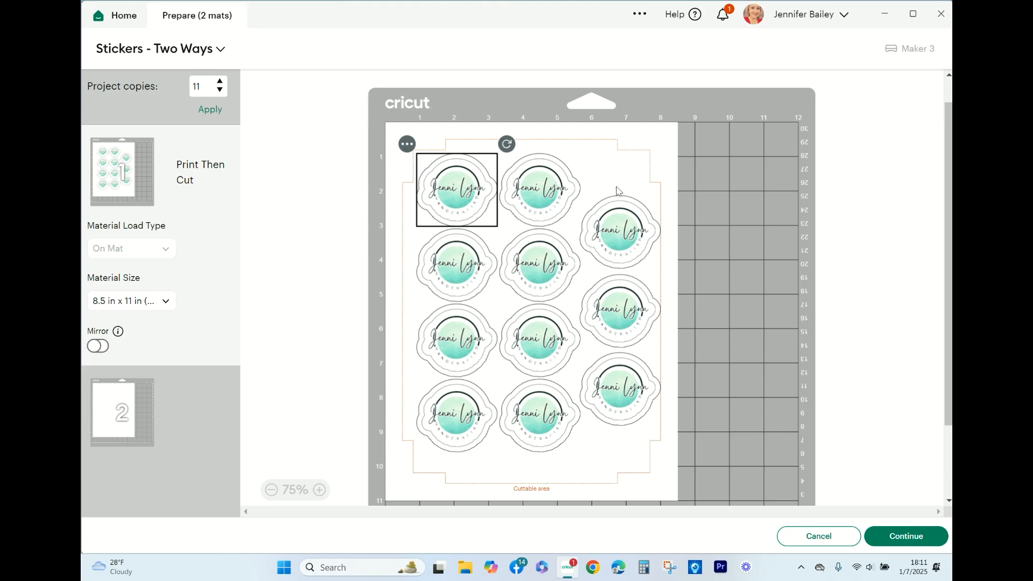
- Close the gaps in the first mat's right sticker column and shift the other two columns to free up space
drag(637, 216, 640, 197)
drag(640, 302, 640, 277)
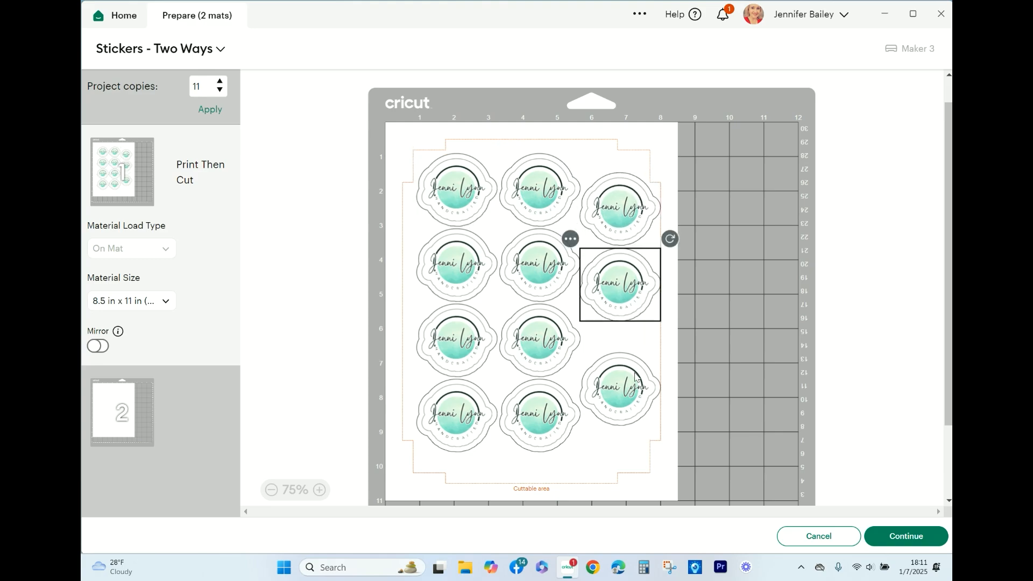
drag(637, 377, 648, 348)
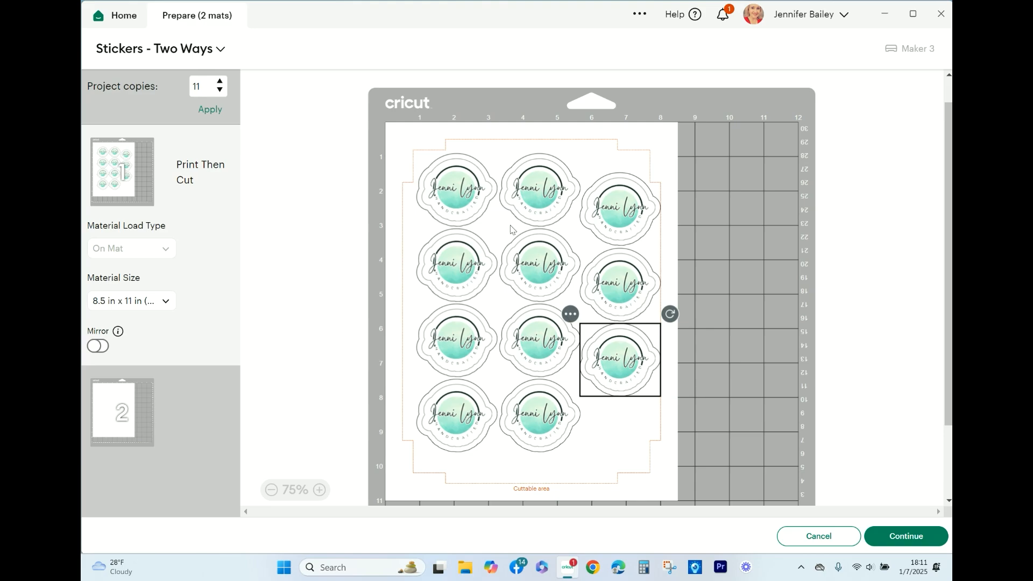
click(528, 193)
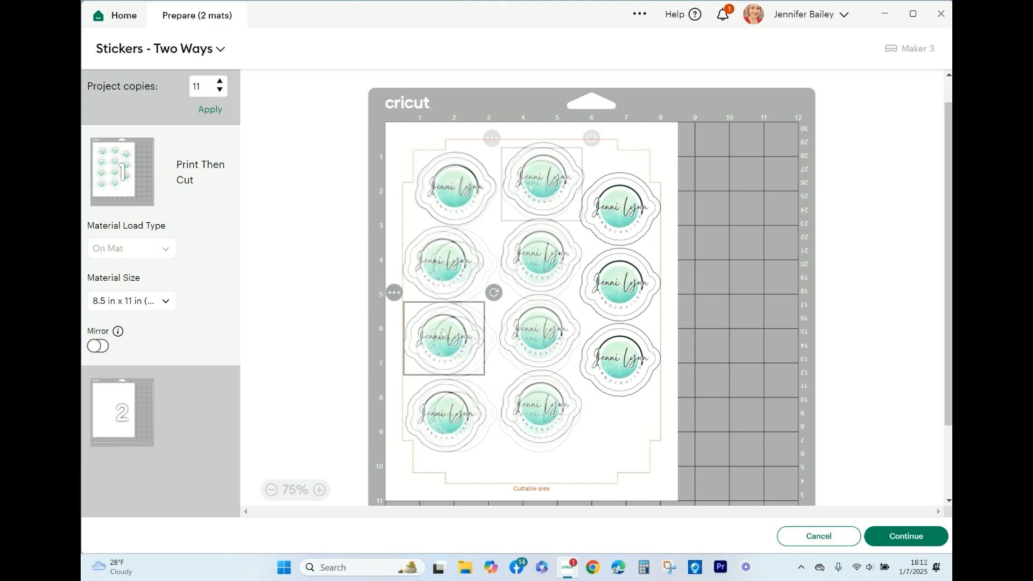
drag(442, 332, 442, 338)
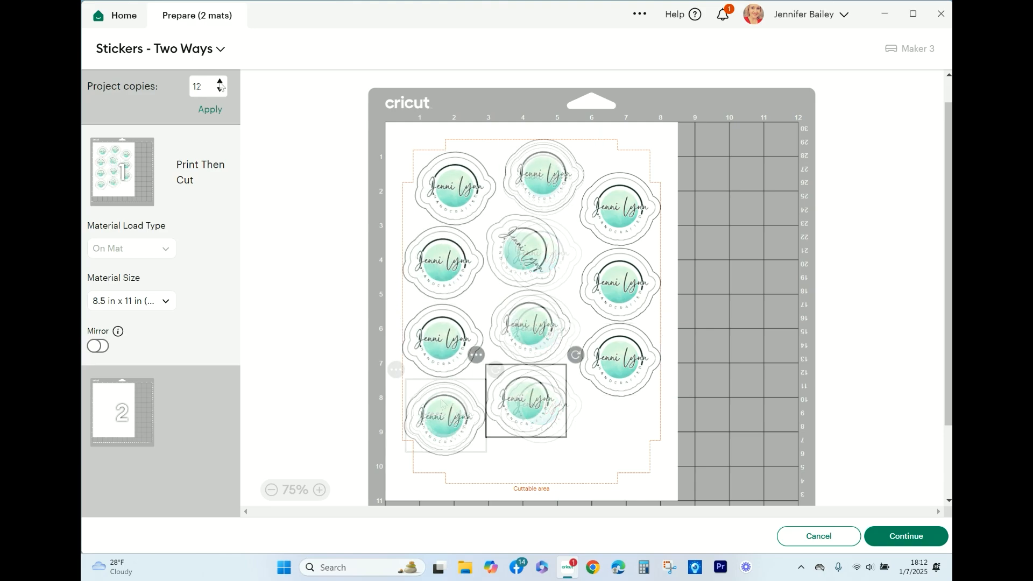
- Set the project copies to 12, apply them and check the first mat's layout
click(209, 110)
click(567, 332)
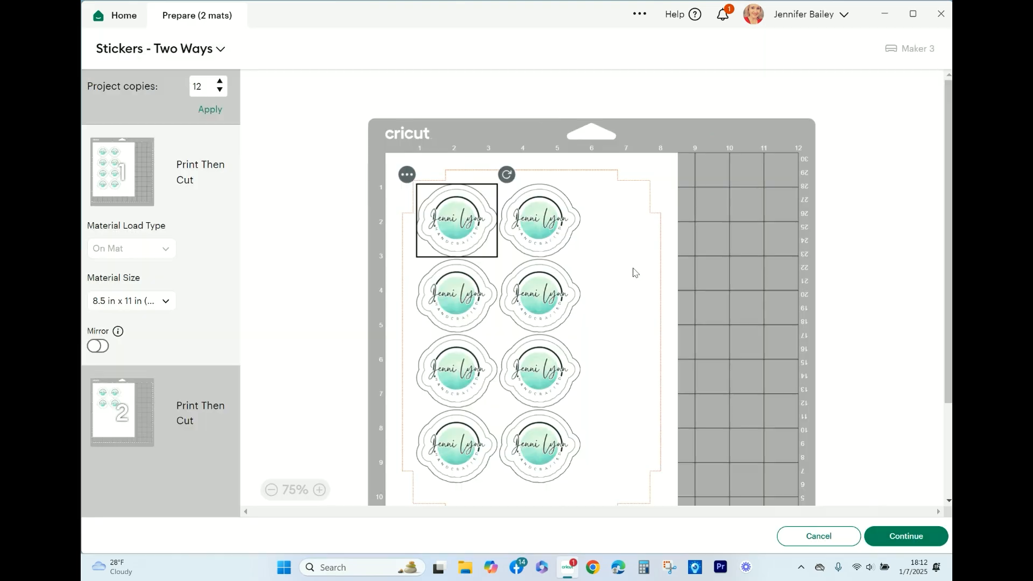
scroll(635, 273, down, 2)
scroll(571, 275, up, 2)
- Shift the first mat's left sticker column towards the cuttable edge and stagger the second column downwards
mouse_move(485, 237)
mouse_down()
mouse_move(469, 243)
mouse_move(494, 246)
mouse_up()
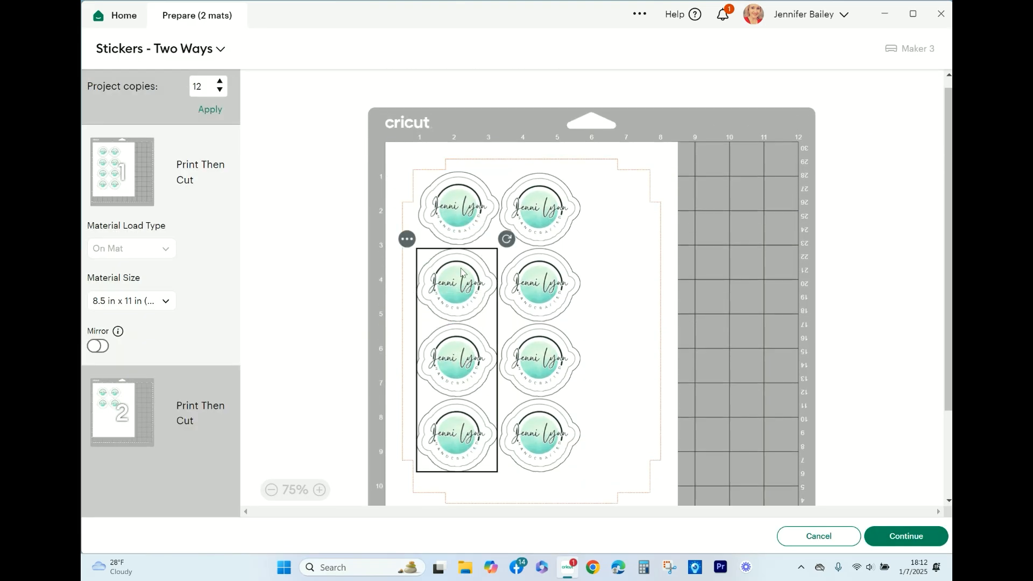
drag(461, 273, 447, 271)
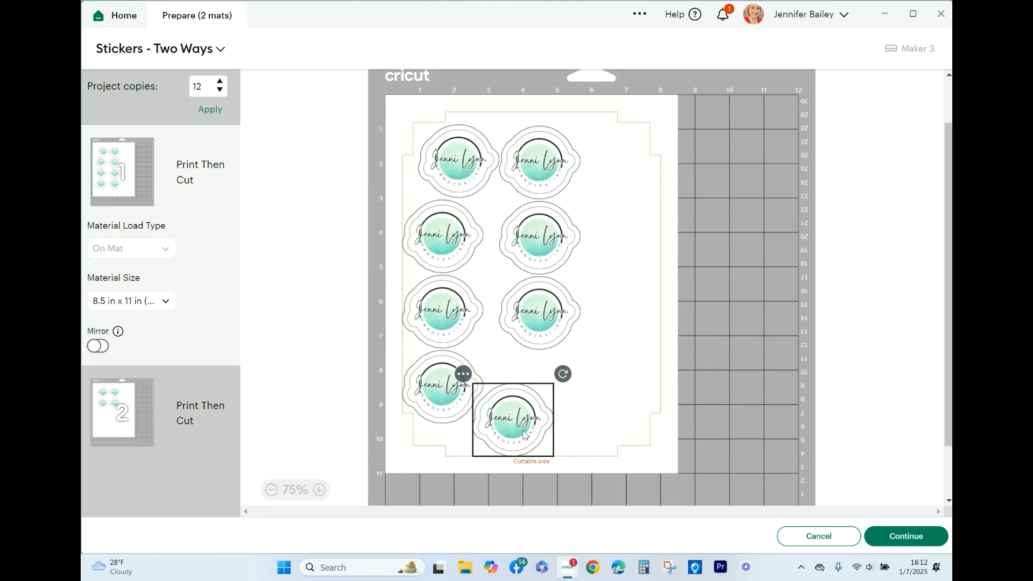
drag(524, 433, 541, 247)
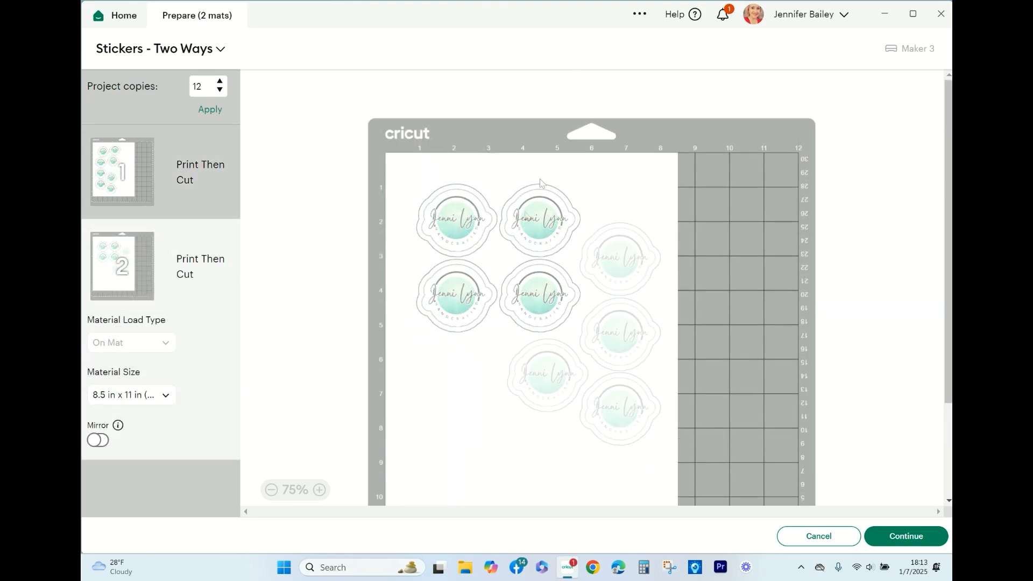
- Select the four rearranged stickers on the second mat and move them to the first mat
drag(524, 212, 639, 483)
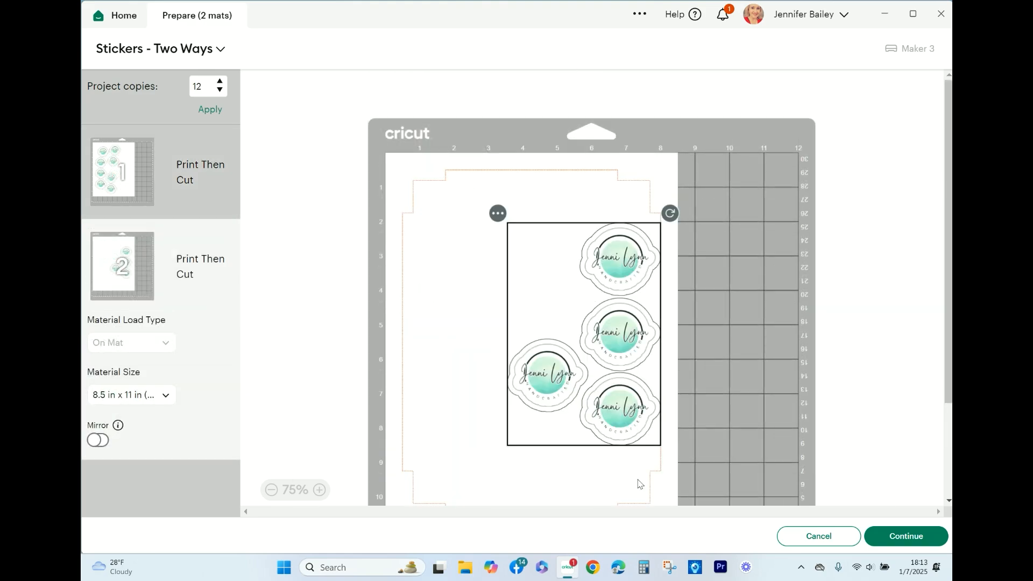
click(499, 214)
click(498, 238)
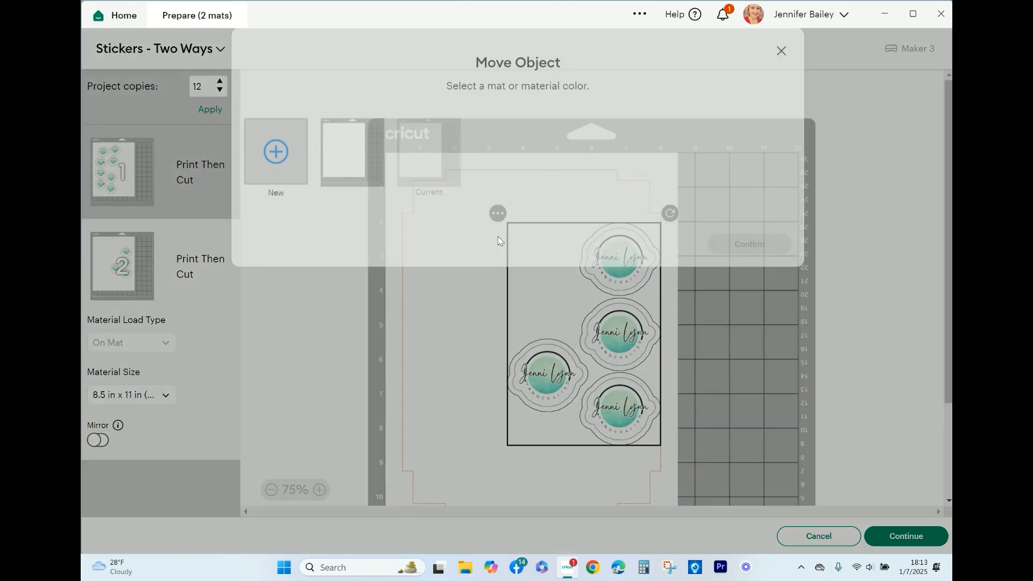
click(786, 263)
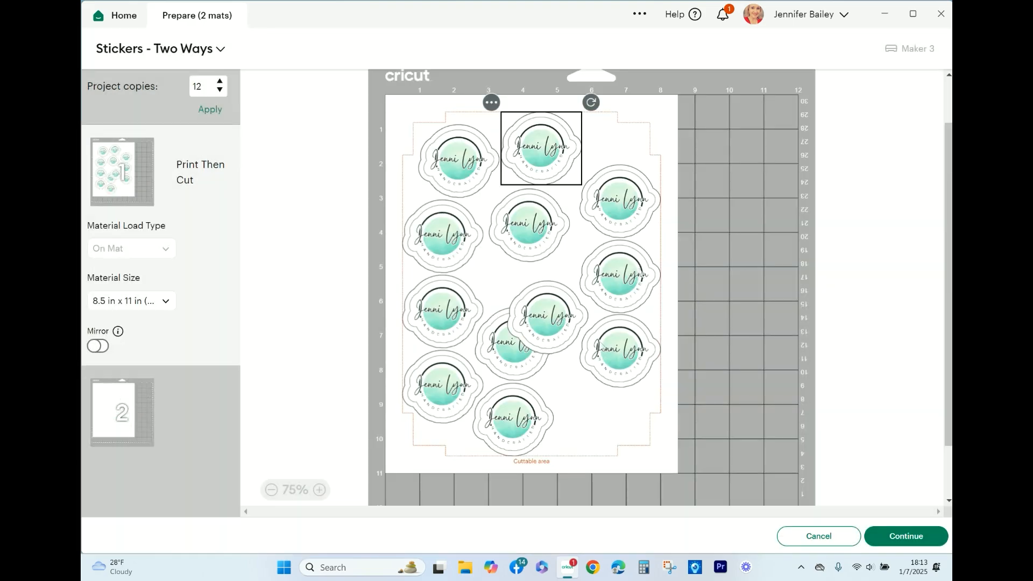
- Spread the stickers on the first mat so none overlap, rotating those in the third row to fit
drag(612, 346, 601, 401)
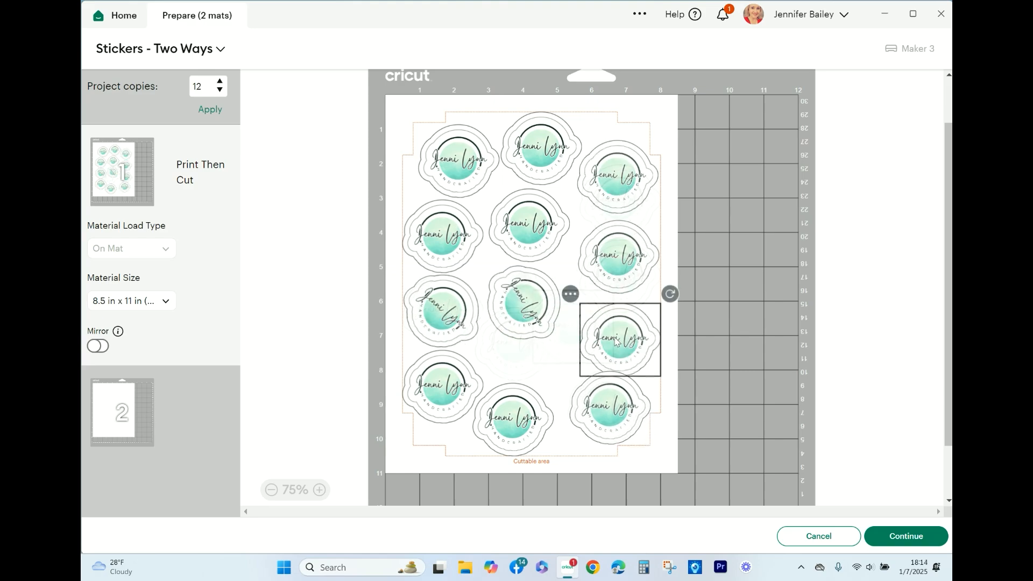
drag(612, 340, 596, 332)
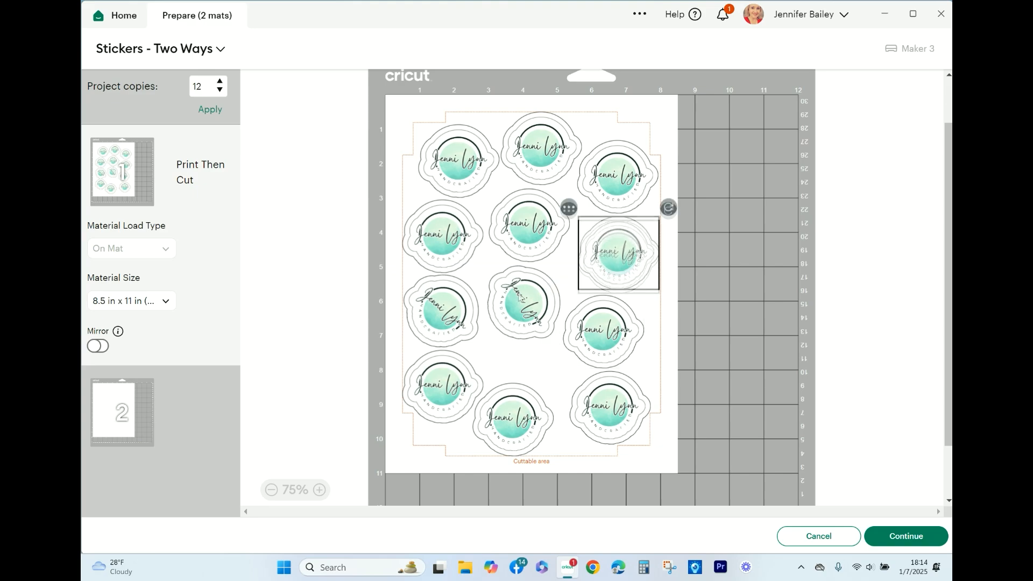
drag(522, 301, 521, 340)
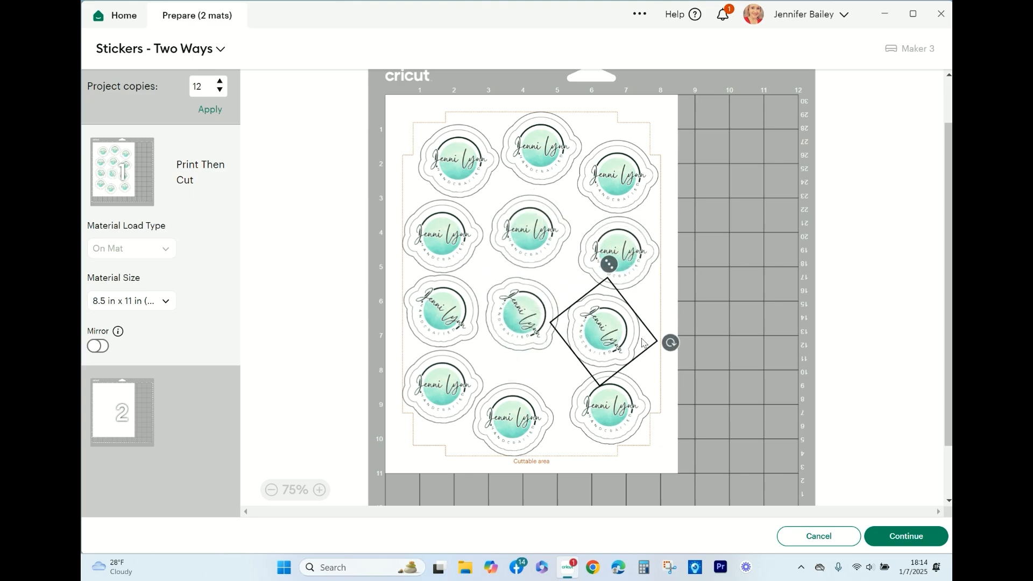
click(587, 331)
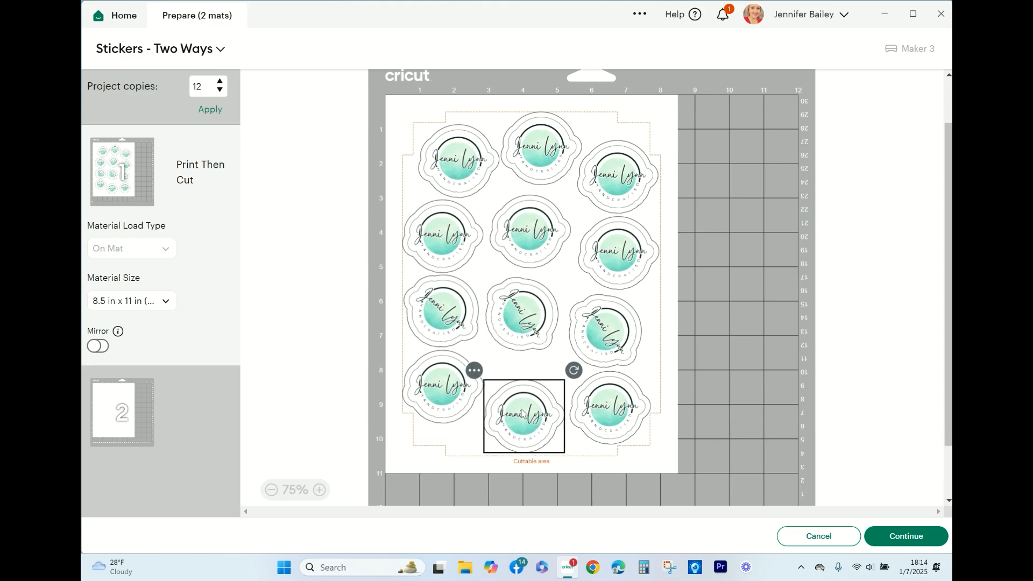
- Move the middle sticker of the bottom row up slightly and rotate it 90° counterclockwise
drag(572, 367, 505, 370)
drag(505, 370, 490, 371)
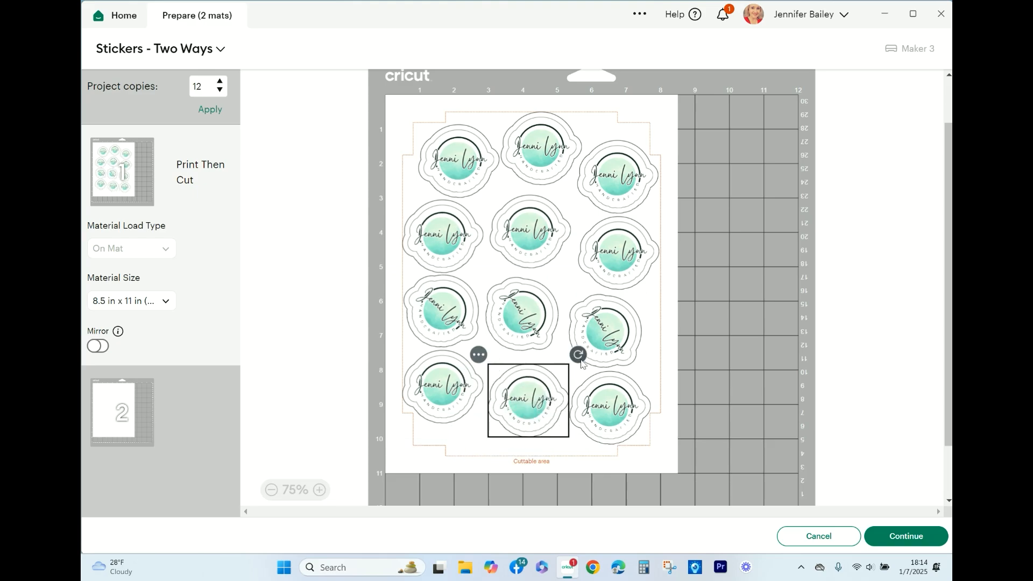
drag(576, 357, 569, 353)
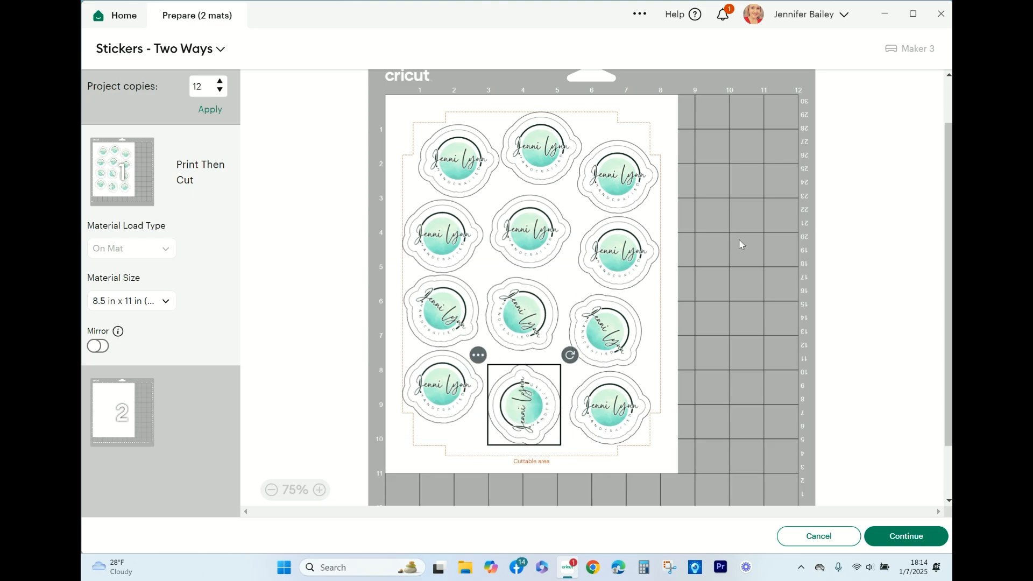
- Continue from the finished mat to the make stage and open the print setup for the sticker sheet
click(919, 543)
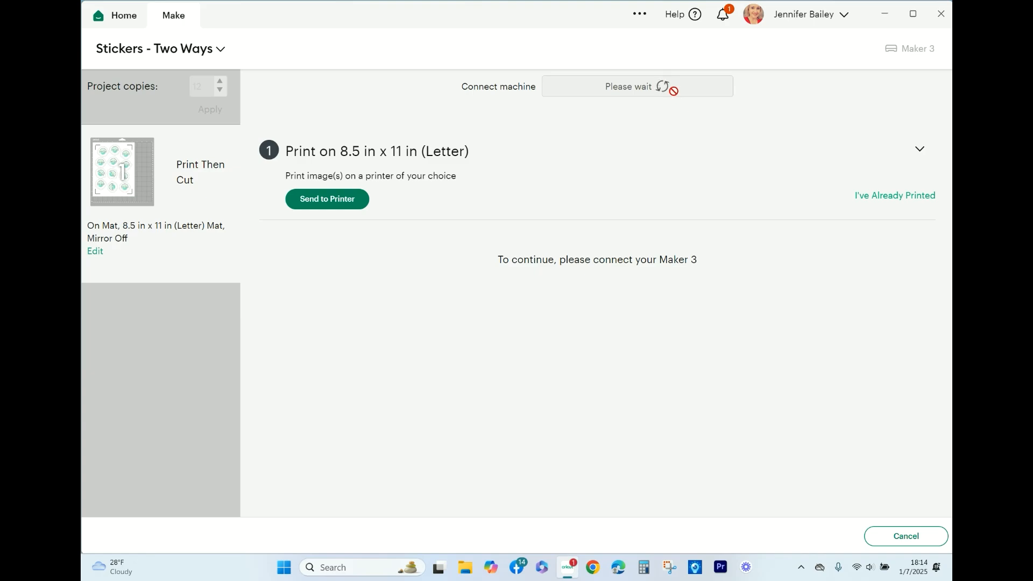
click(333, 203)
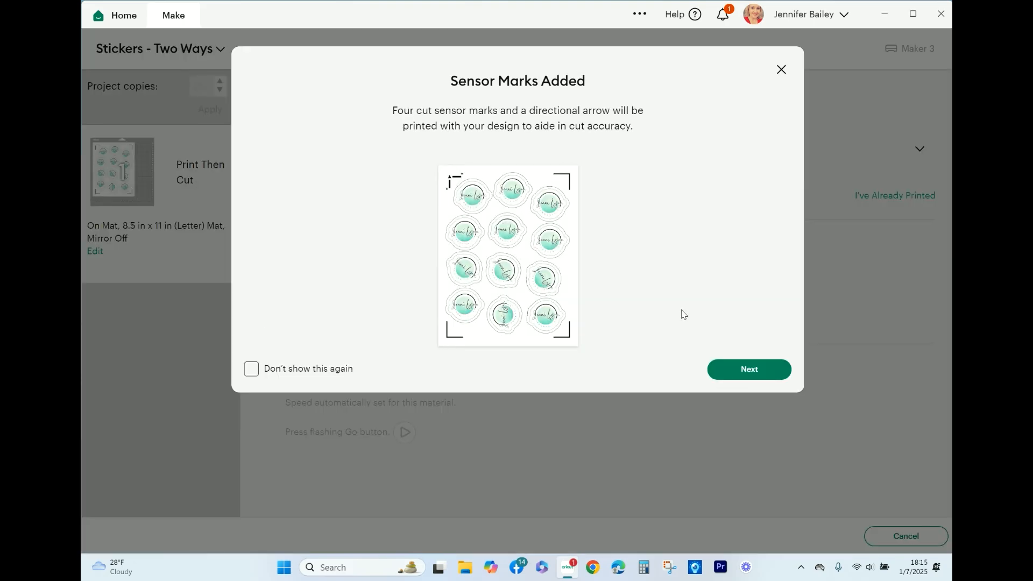
click(749, 369)
- Choose the HP ENVY 7640 series printer, turn Add Bleed off and Use System Dialog on, and start the print
click(662, 232)
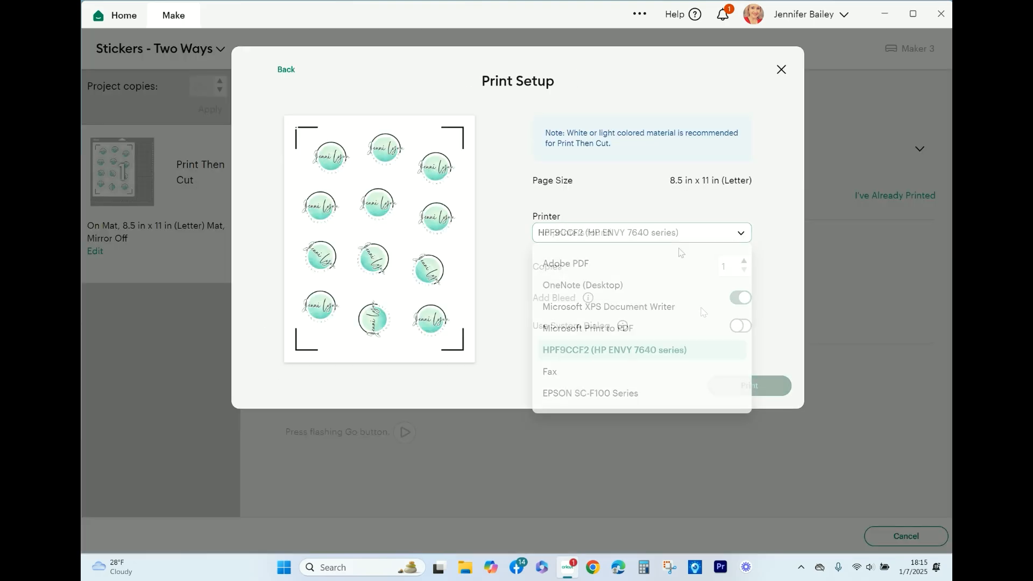
click(648, 351)
click(746, 299)
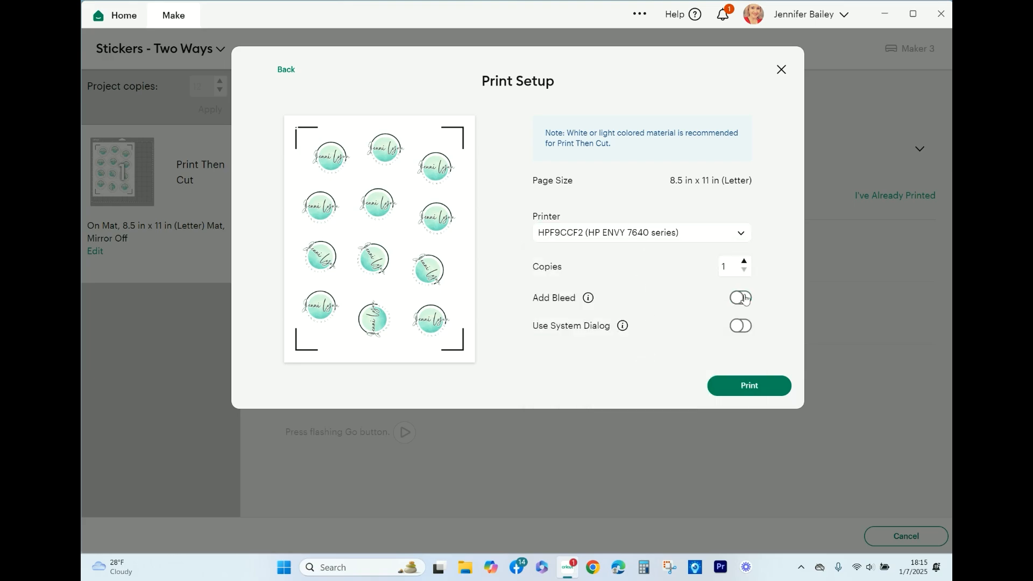
click(742, 327)
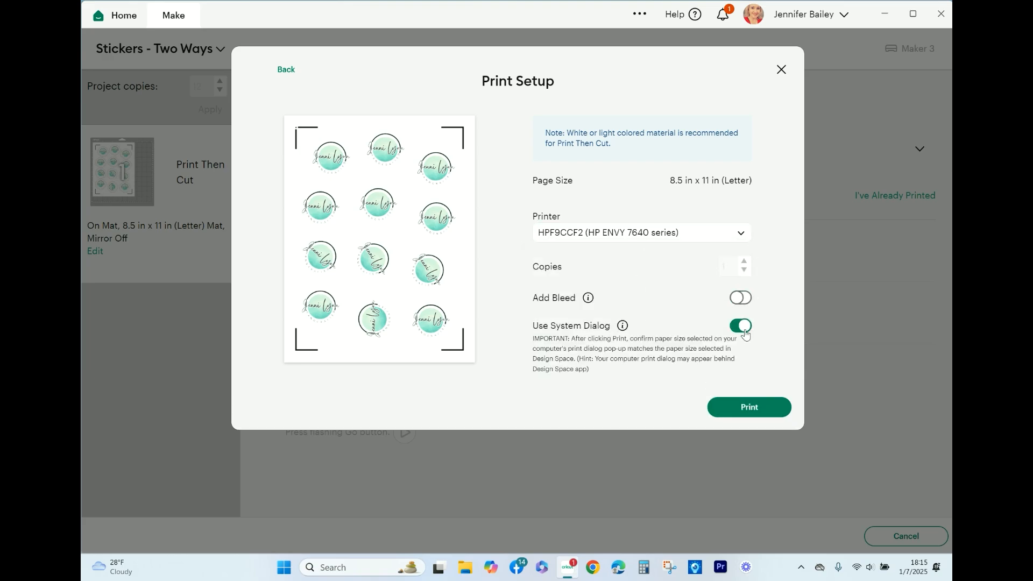
click(738, 410)
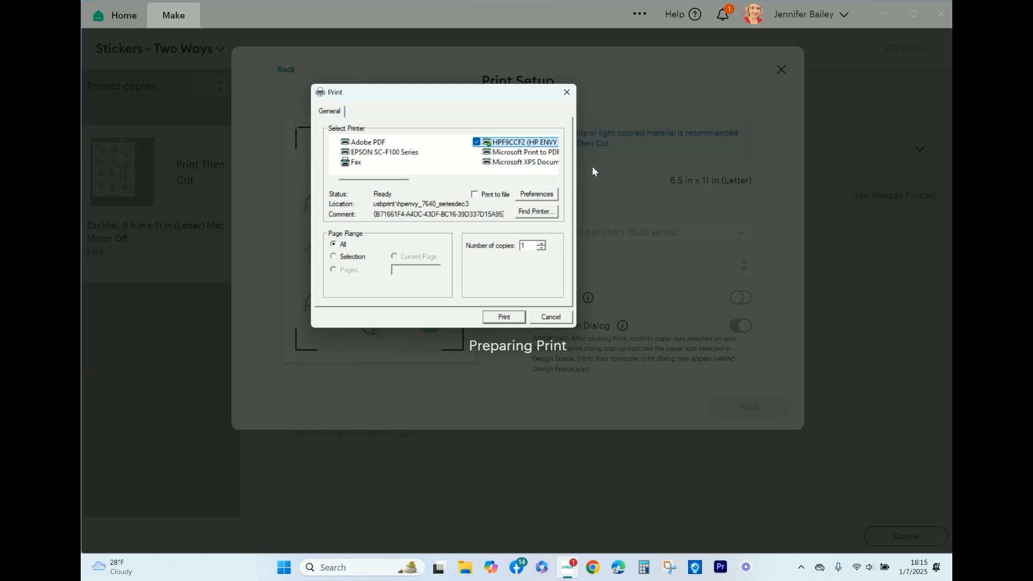
- Set the print quality to Best in the printer preferences and accept the settings
click(536, 194)
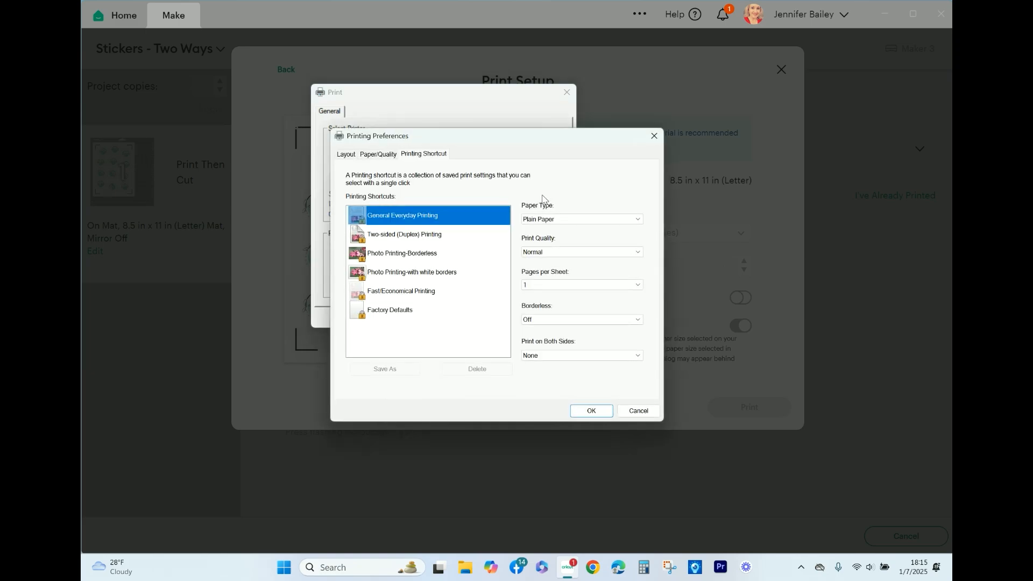
click(582, 252)
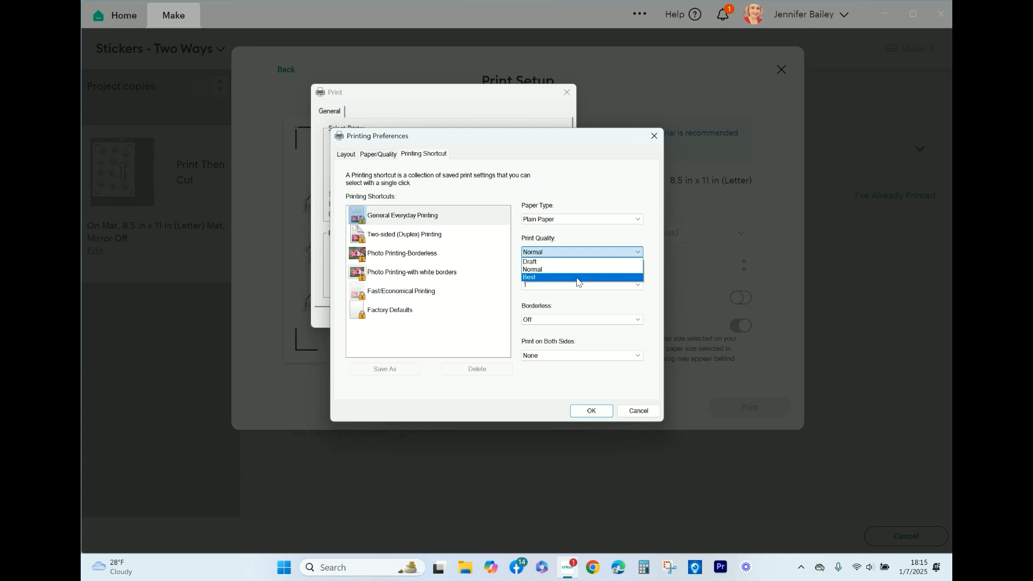
click(578, 282)
click(592, 412)
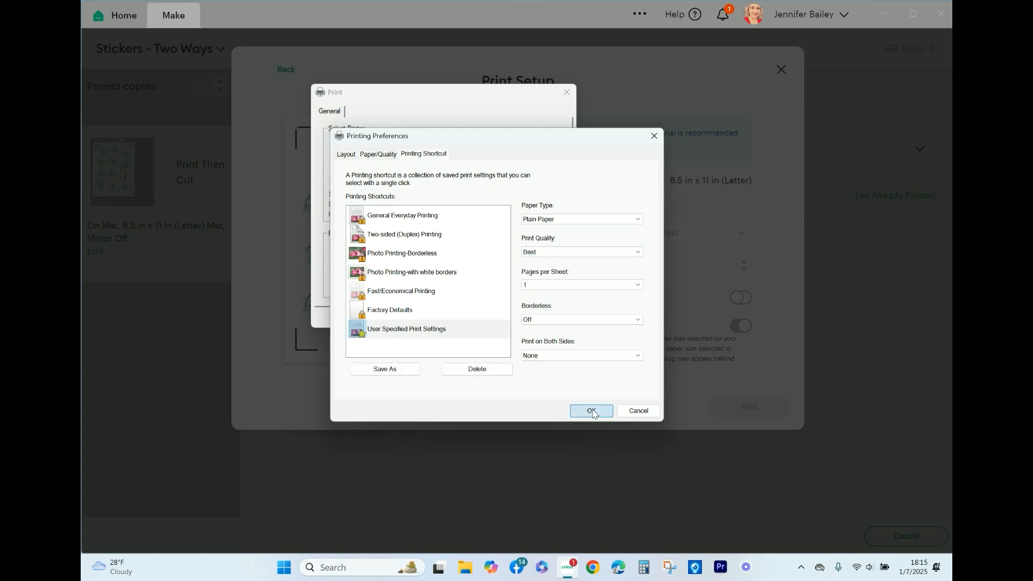